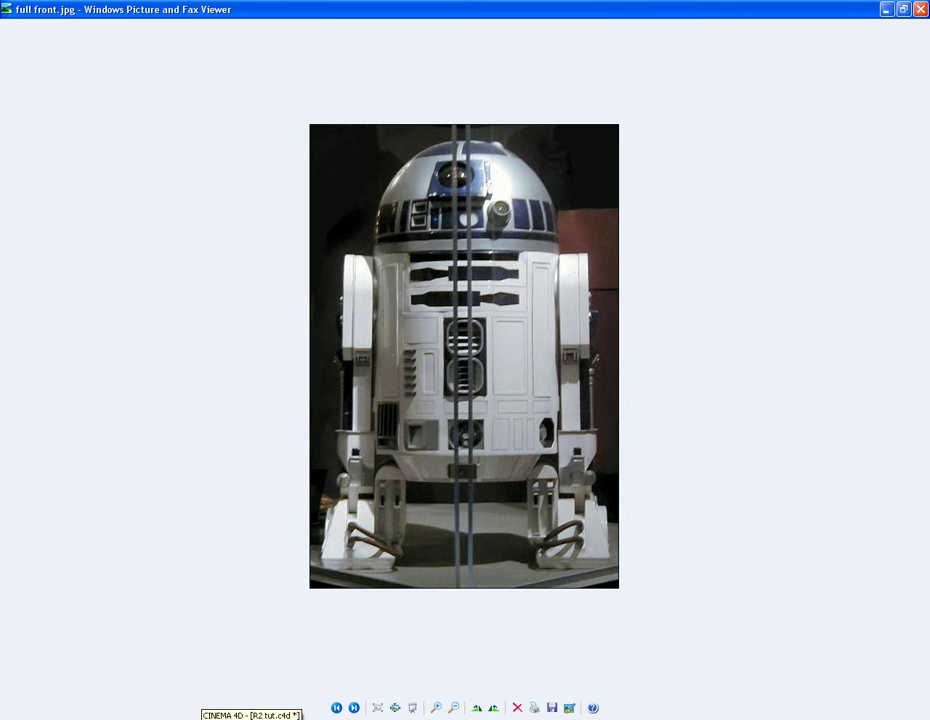
Switch to CINEMA 4D and select the Body object under Dome, with its side area in view.
click(251, 719)
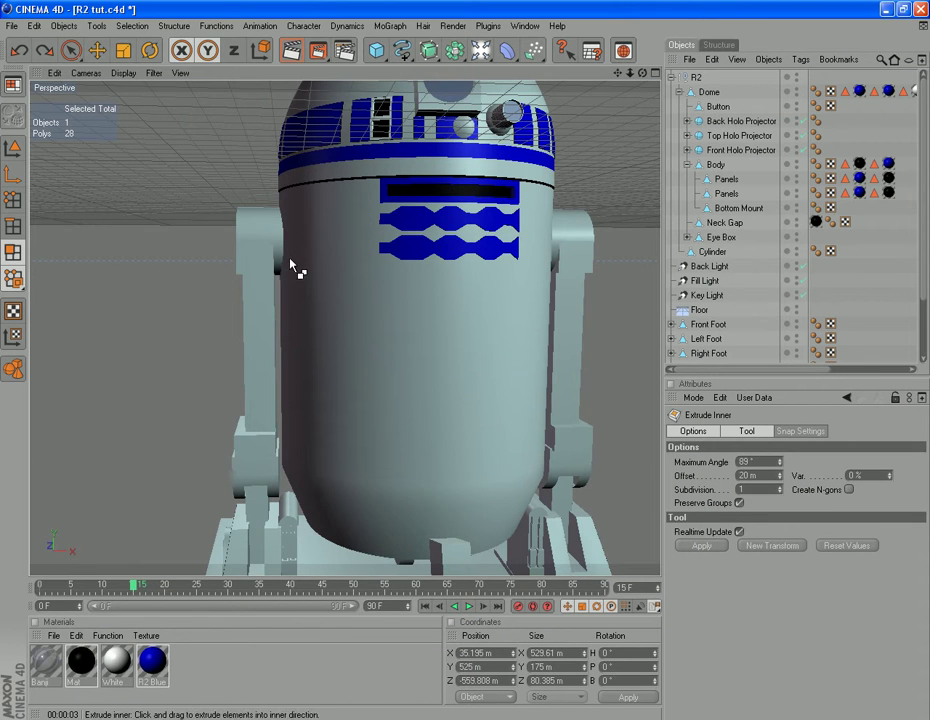
drag(645, 74, 436, 66)
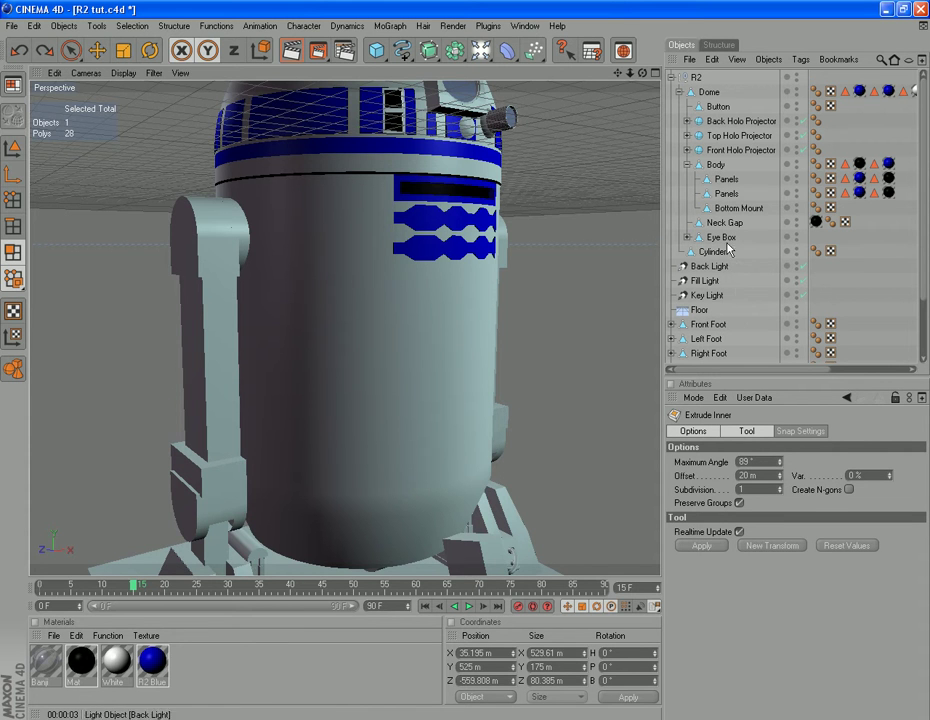
click(718, 168)
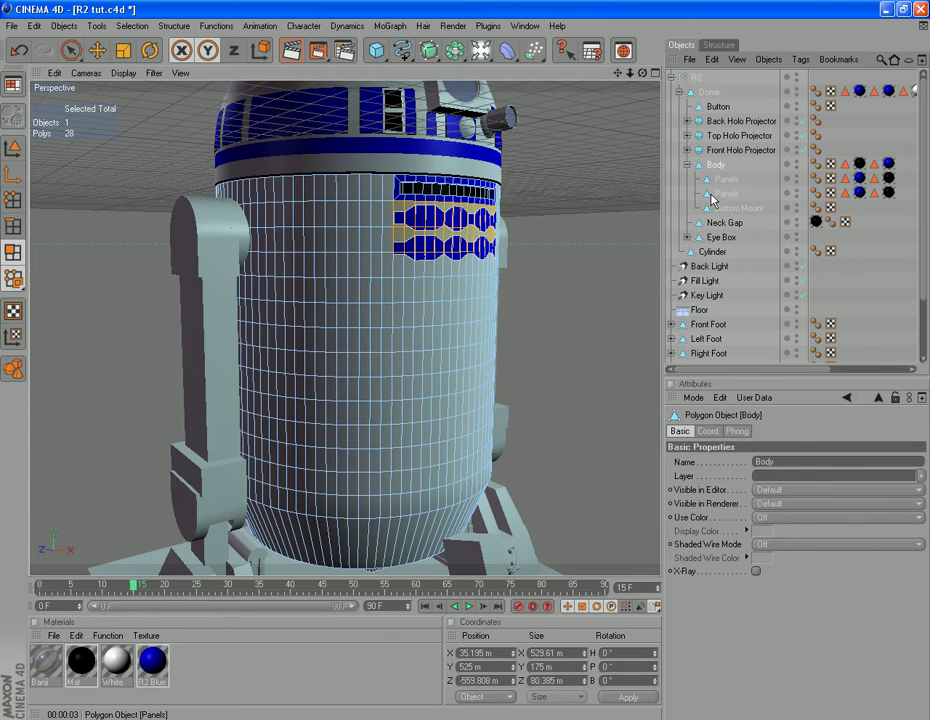
scroll(925, 352, down, 3)
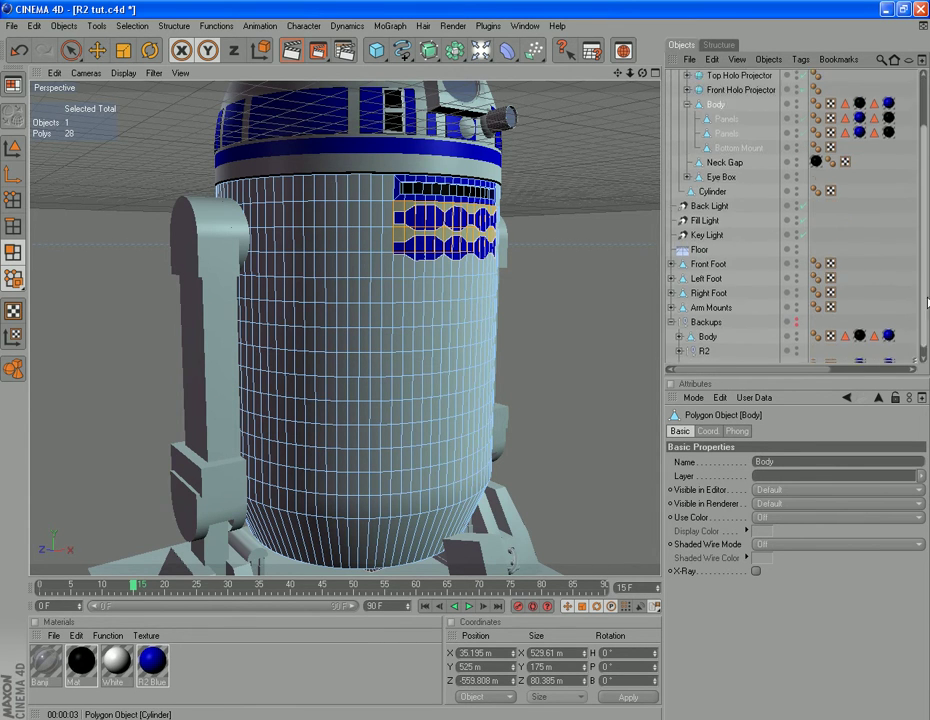
drag(927, 350, 927, 306)
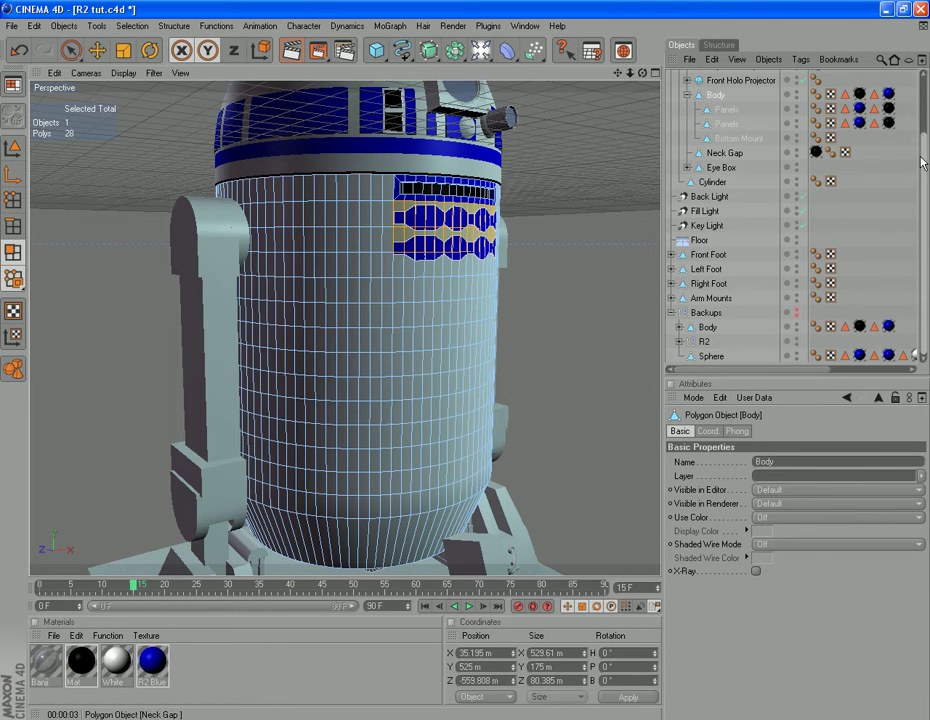
drag(922, 156, 920, 82)
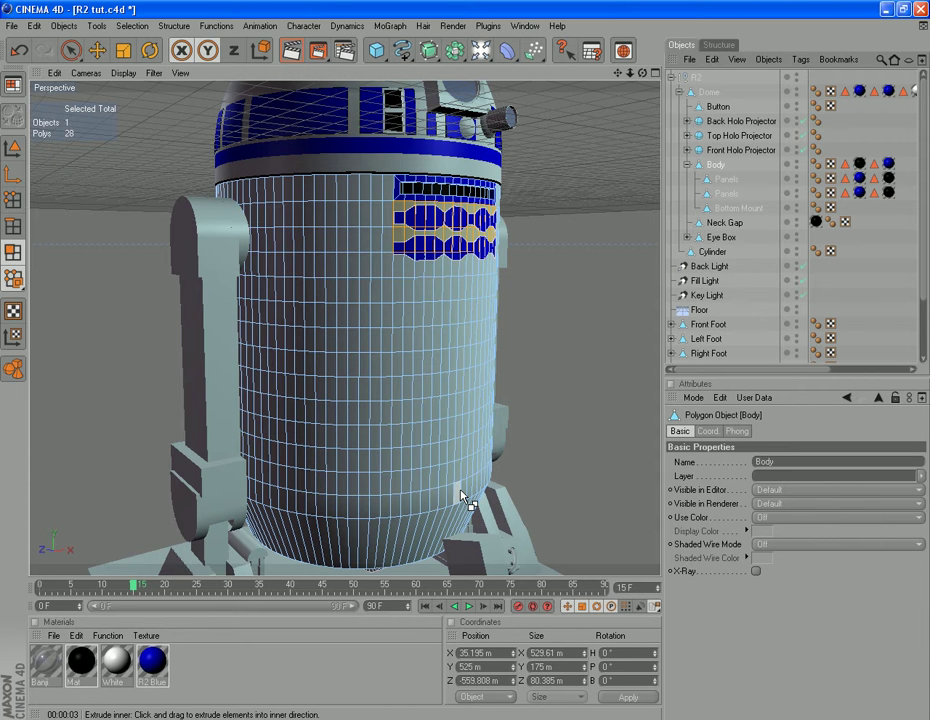
drag(642, 80, 540, 84)
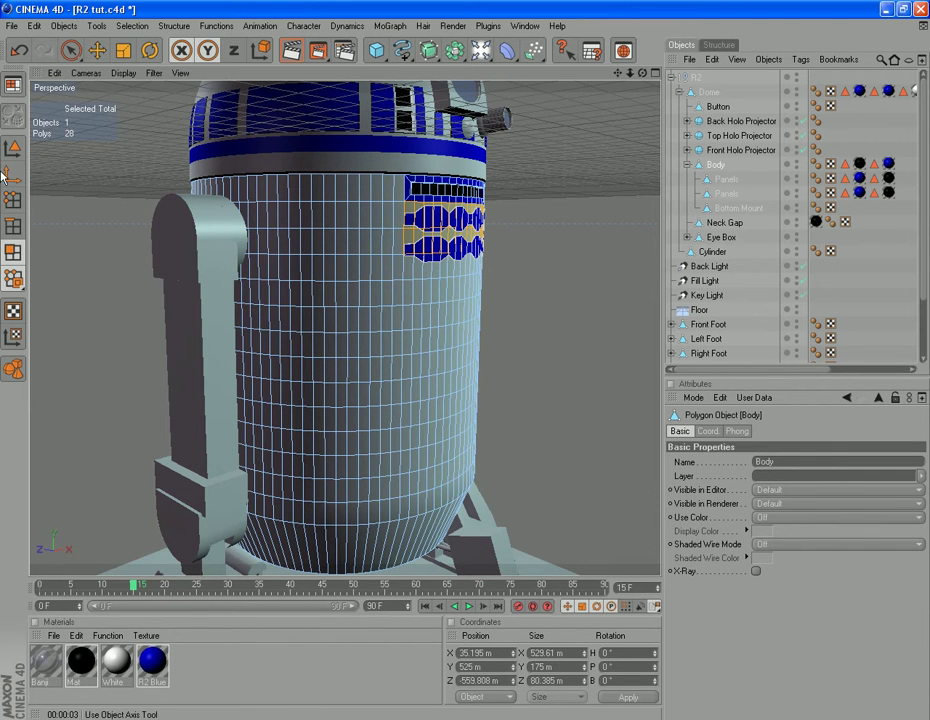
Select a tall block of body polygons beside the arm with Live Selection, six polygons wide and nine high.
click(70, 50)
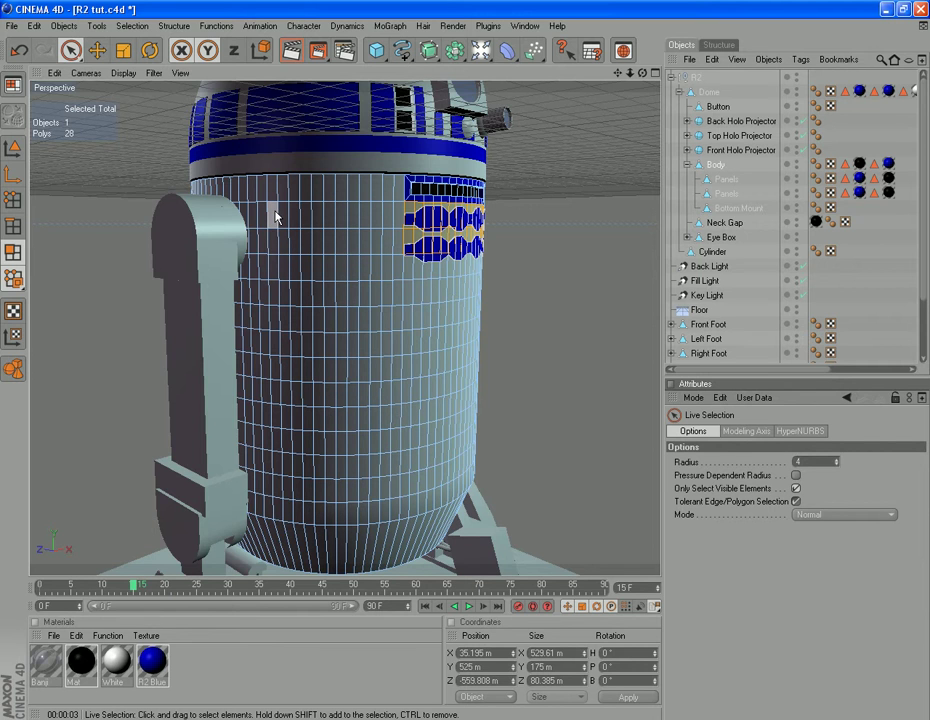
mouse_move(280, 218)
mouse_down()
mouse_move(326, 217)
mouse_move(329, 420)
mouse_move(268, 422)
mouse_move(278, 239)
mouse_move(311, 251)
mouse_move(308, 287)
mouse_up()
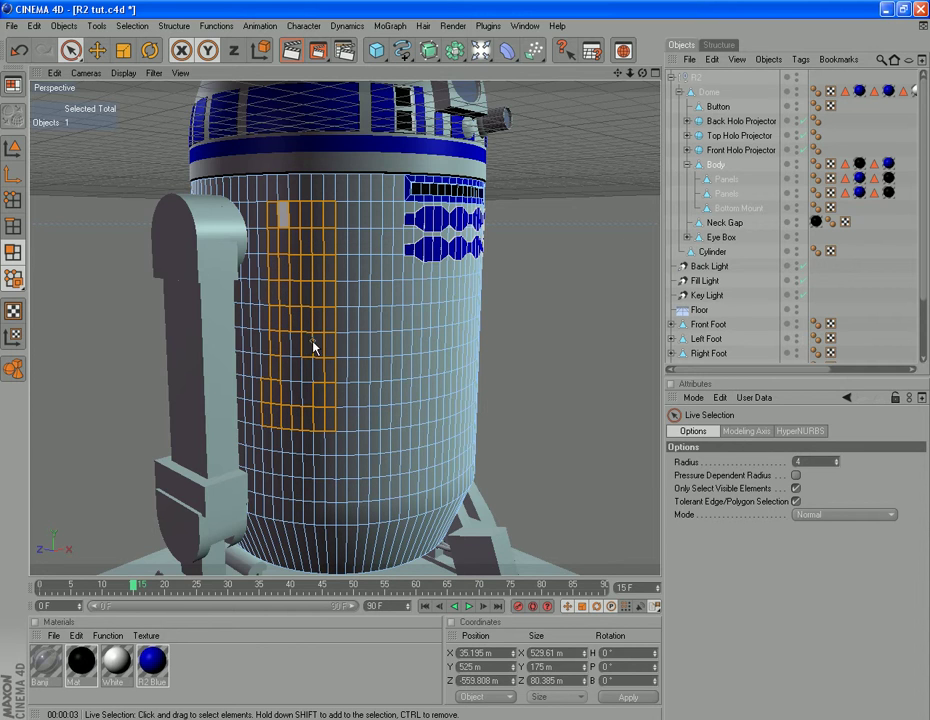
drag(297, 351, 270, 457)
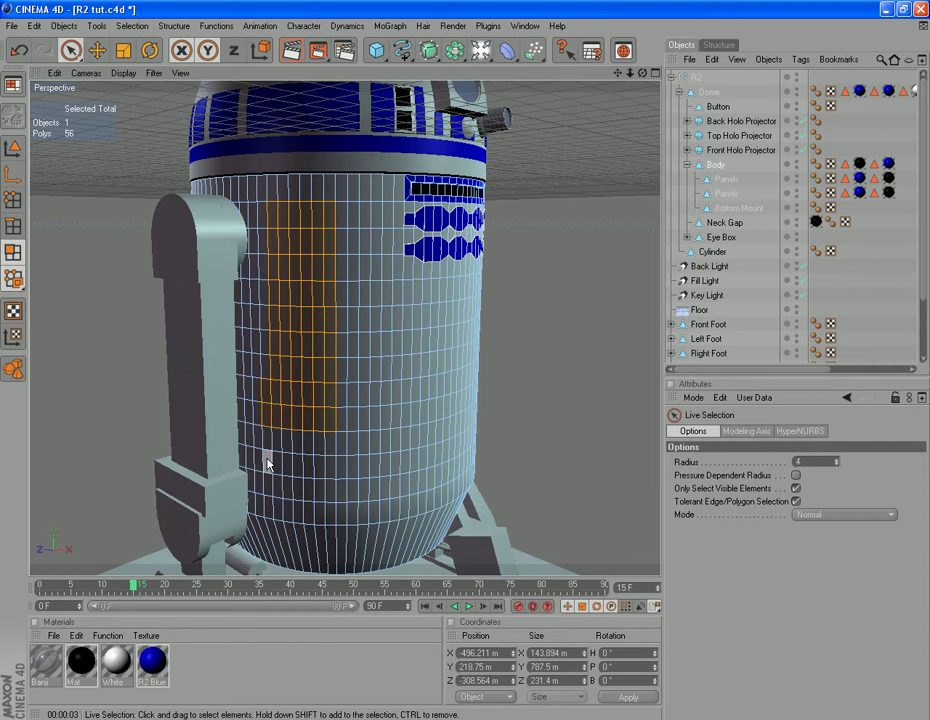
ctrl+click(267, 421)
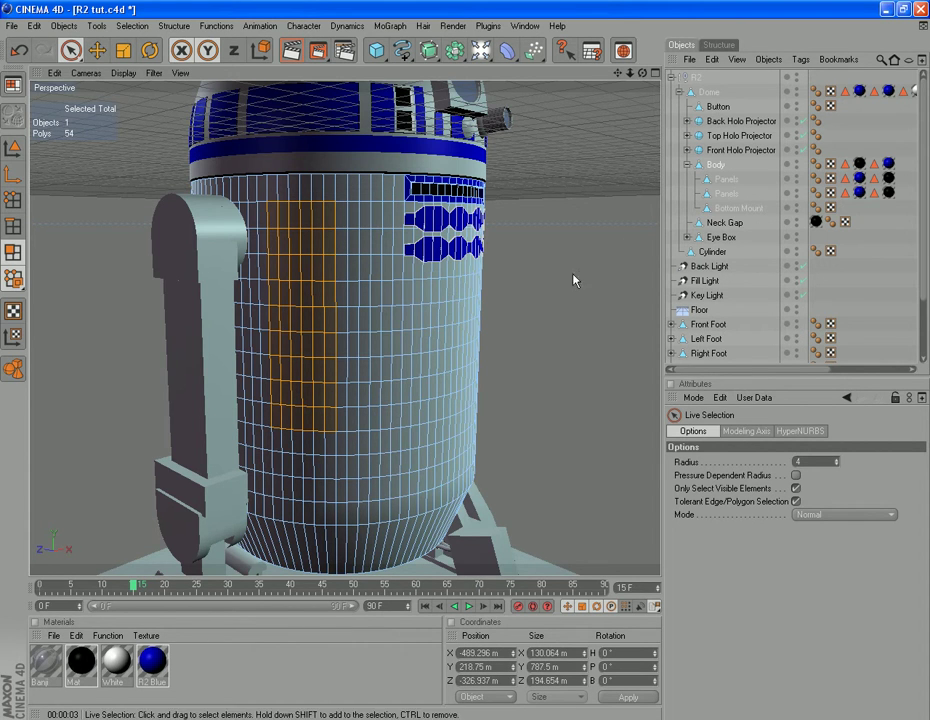
Inner-extrude the selected block of body polygons with an offset of 25 m.
right_click(540, 365)
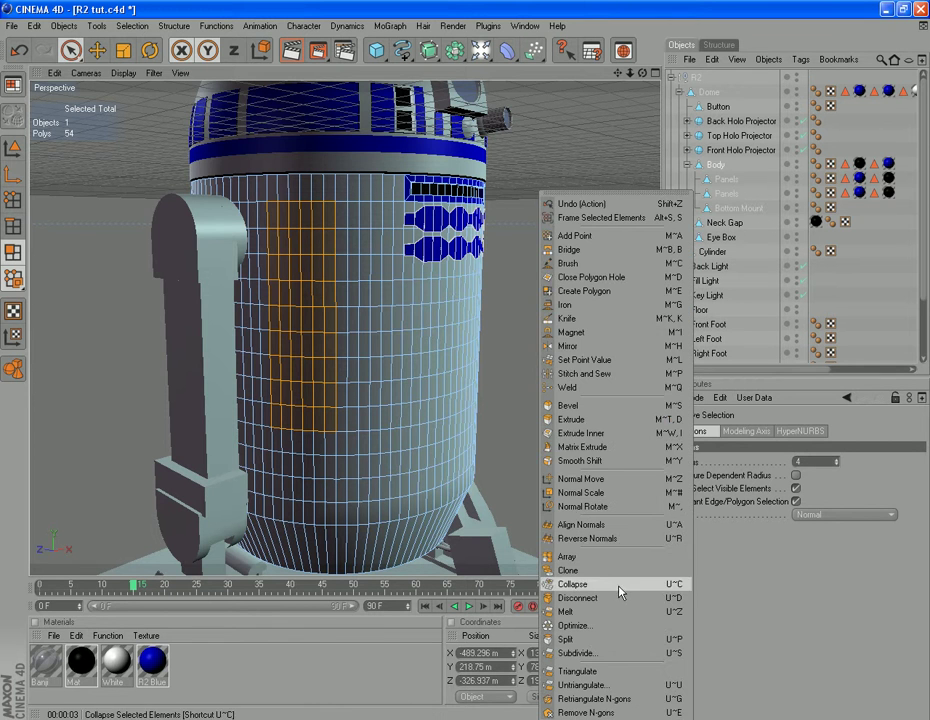
click(600, 374)
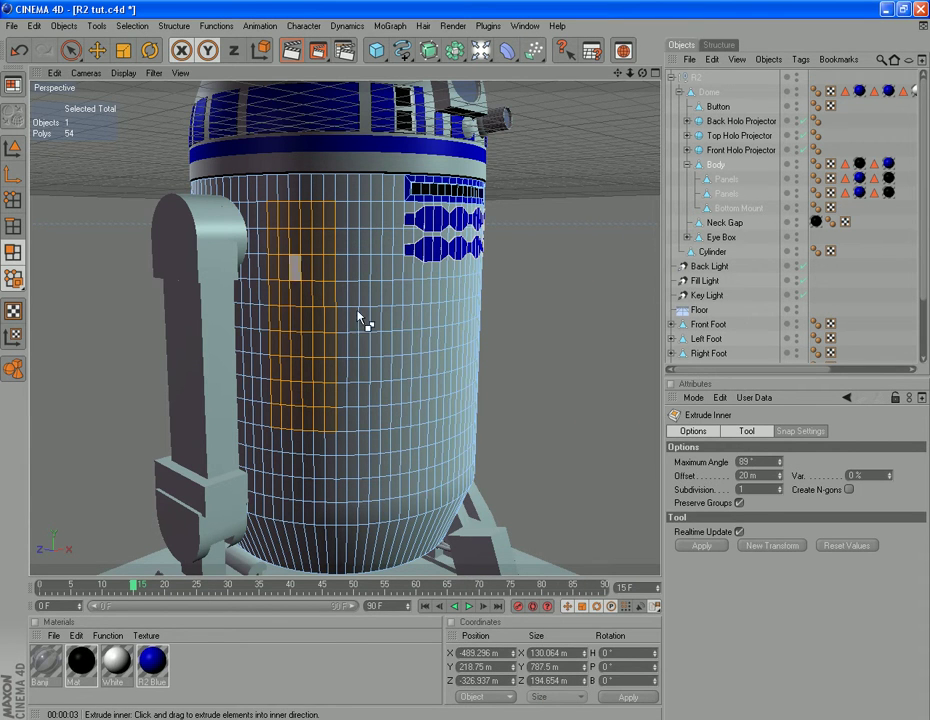
drag(753, 475, 584, 480)
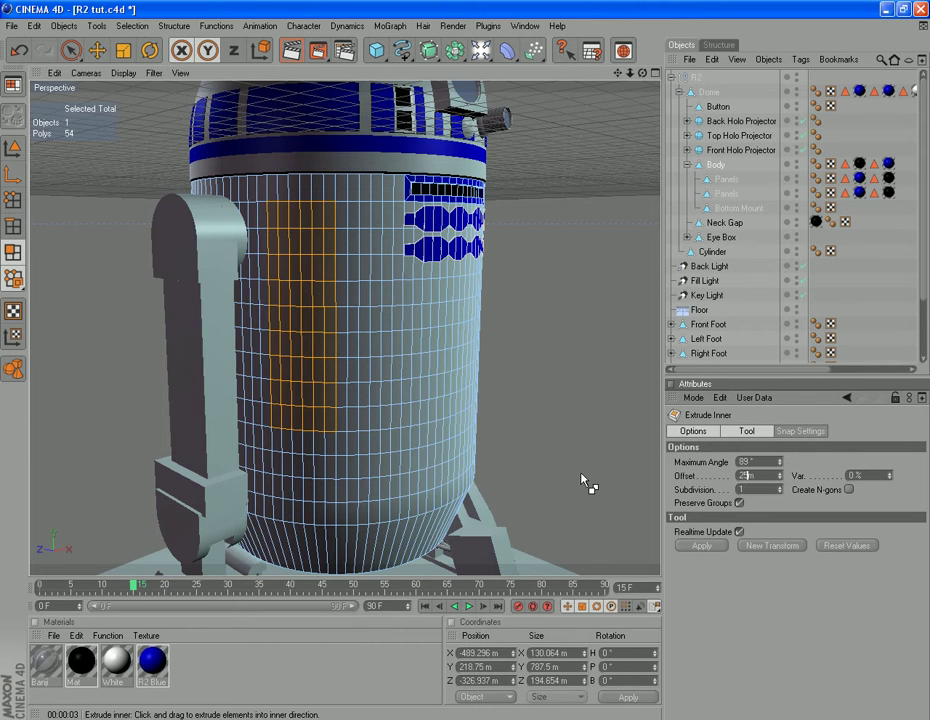
click(698, 547)
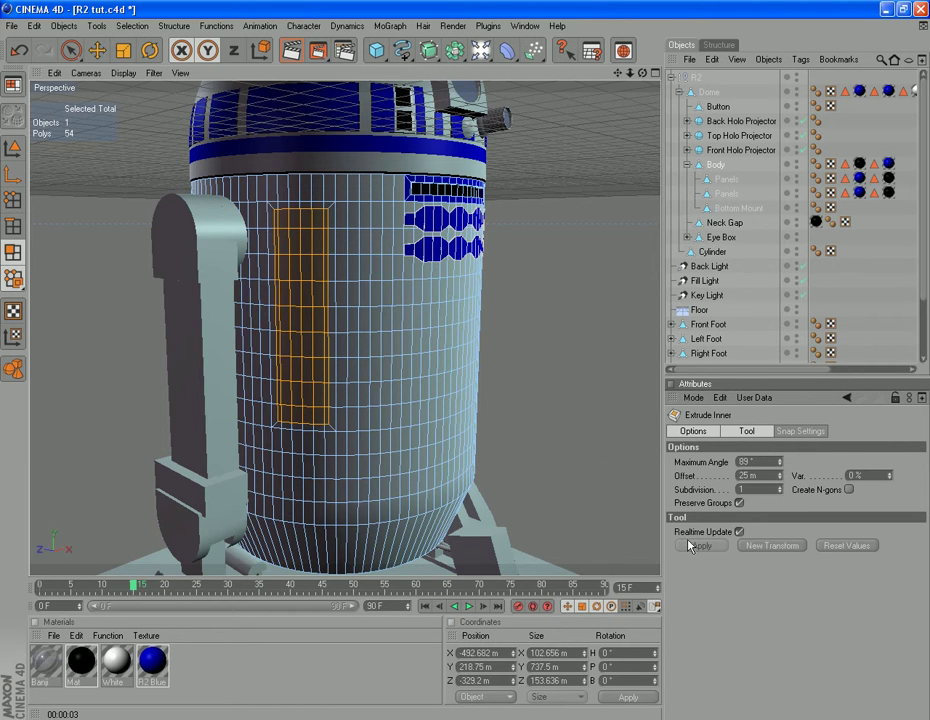
Grow the selection by one ring and deselect the inner polygons, keeping only the narrow frame around the panel.
drag(641, 76, 613, 132)
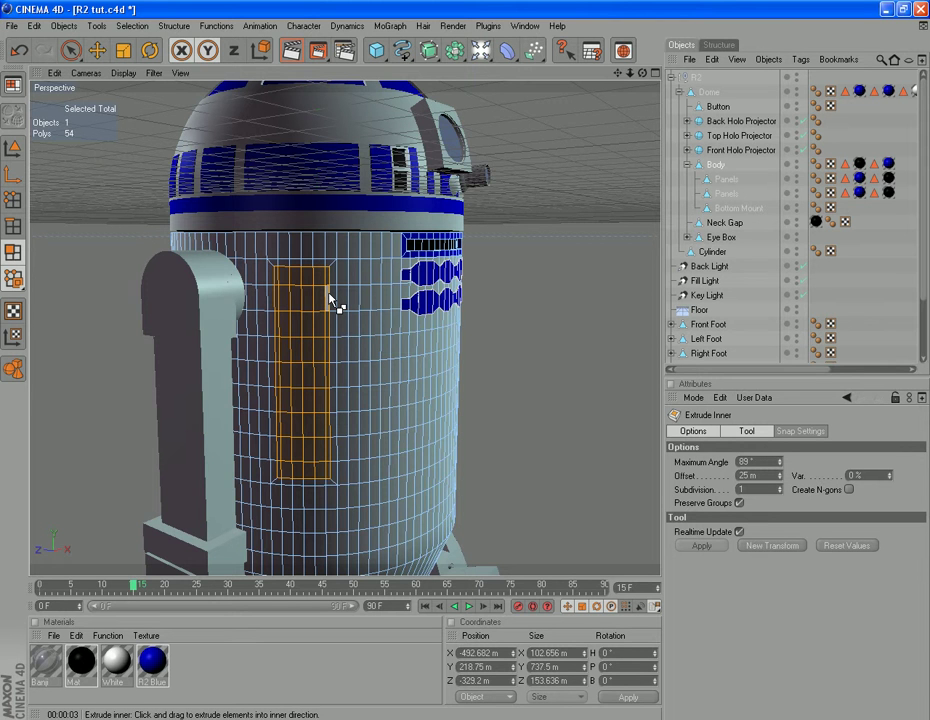
key(u)
key(y)
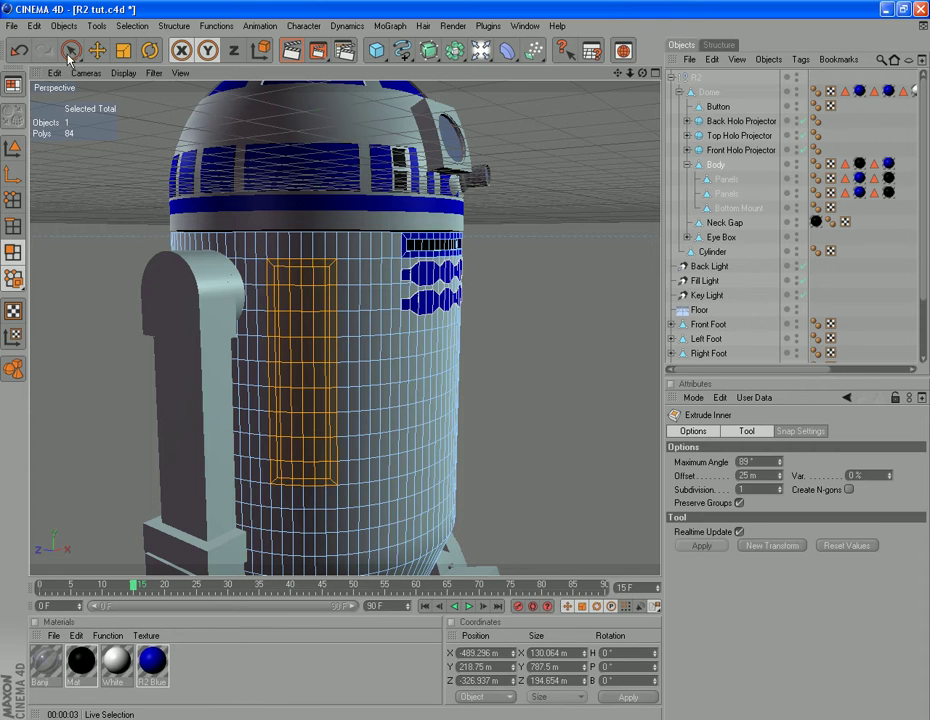
click(70, 50)
mouse_move(278, 281)
ctrl+mouse_down()
mouse_move(325, 278)
mouse_move(325, 470)
mouse_move(288, 473)
mouse_move(284, 297)
mouse_move(305, 295)
mouse_move(301, 399)
ctrl+mouse_up()
mouse_move(301, 453)
ctrl+mouse_down()
mouse_move(311, 425)
mouse_move(309, 338)
mouse_move(295, 280)
mouse_move(285, 341)
ctrl+mouse_up()
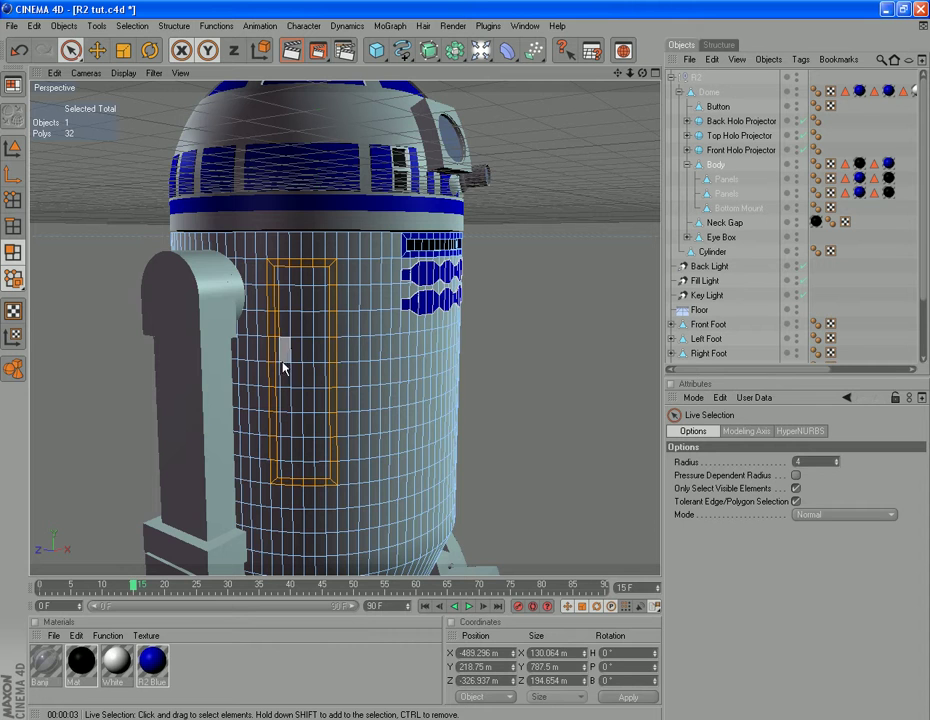
ctrl+click(279, 293)
Try extruding the panel frame by 5 m, render the view to check it, and undo the extrusion.
right_click(509, 427)
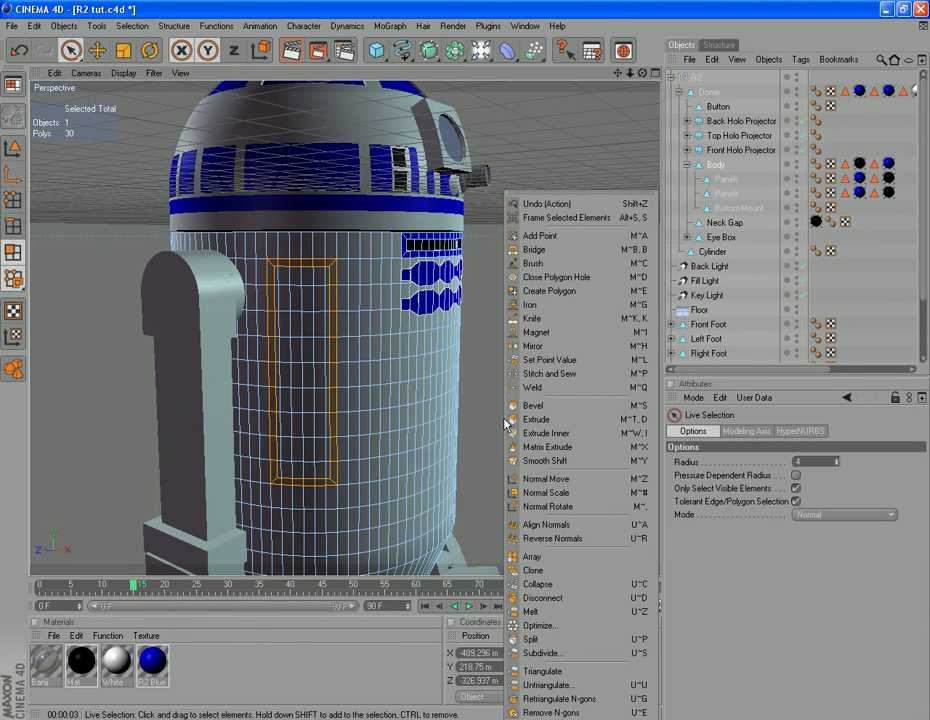
click(538, 419)
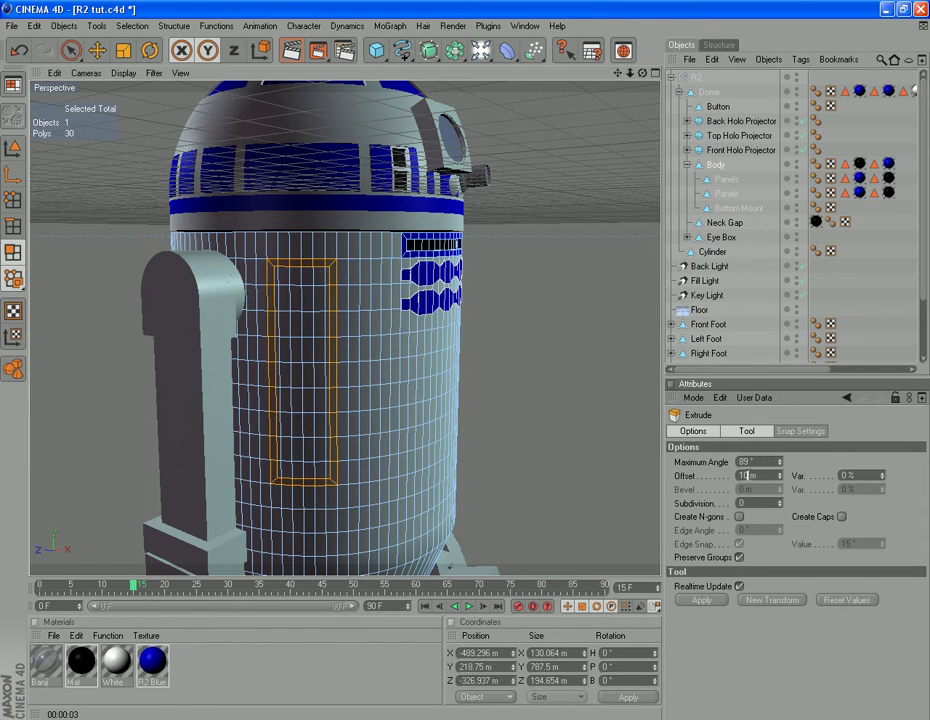
text(5)
click(705, 601)
click(448, 26)
click(470, 45)
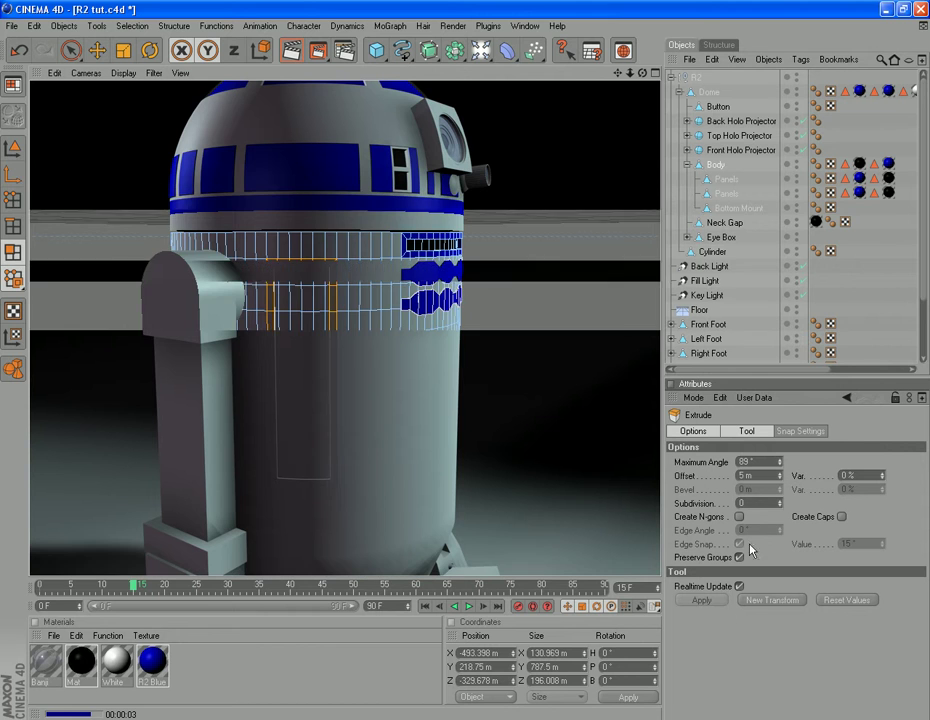
click(19, 50)
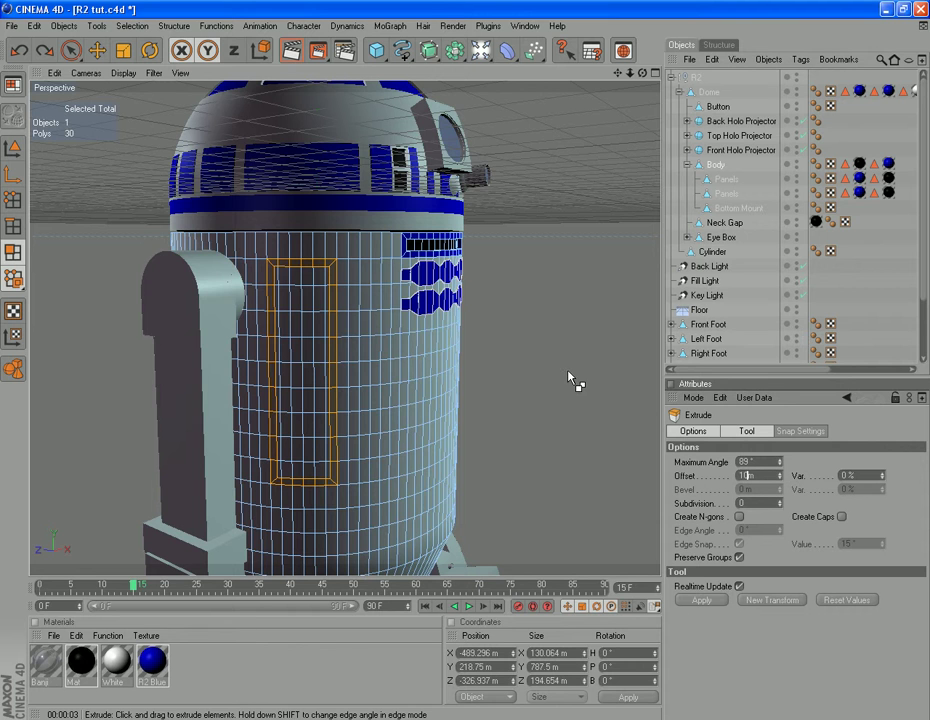
Extrude the panel frame polygons with an offset of 10 m and render the view from two angles to check it.
click(702, 600)
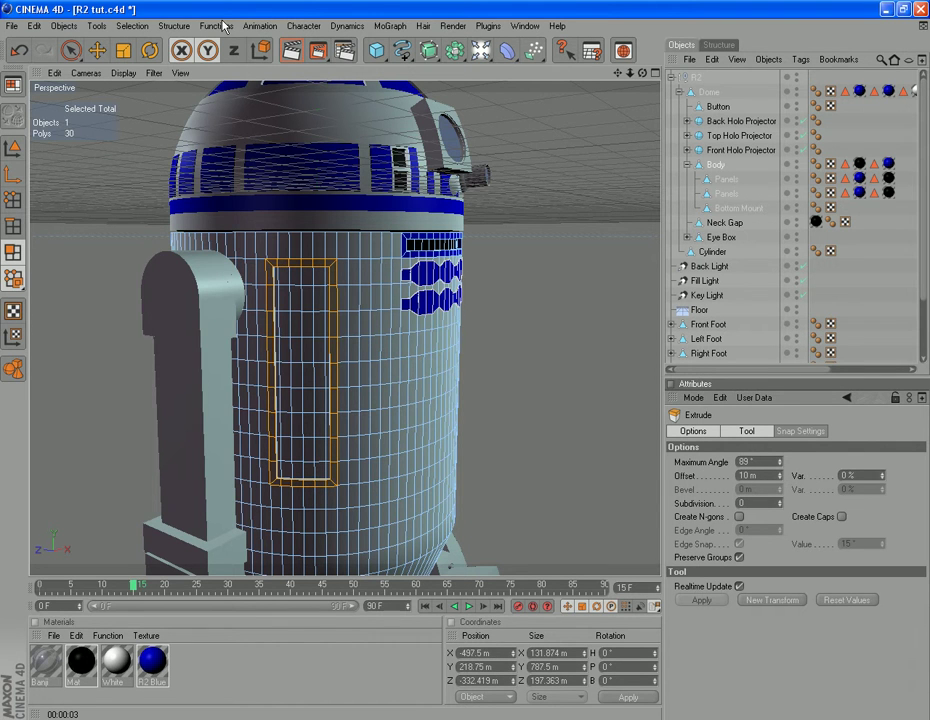
click(453, 26)
click(457, 46)
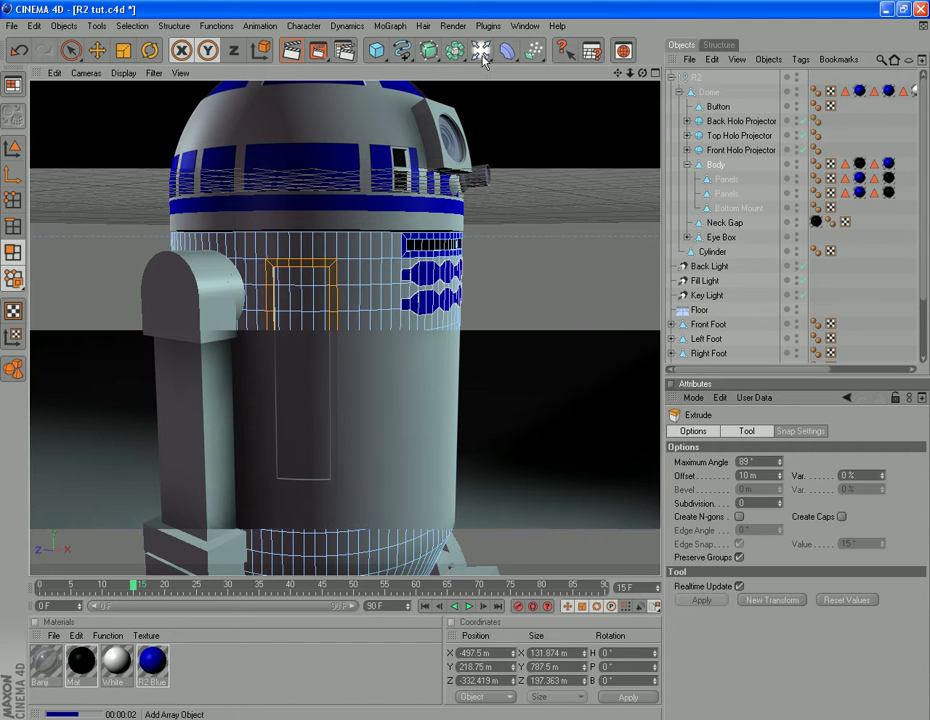
drag(642, 73, 560, 75)
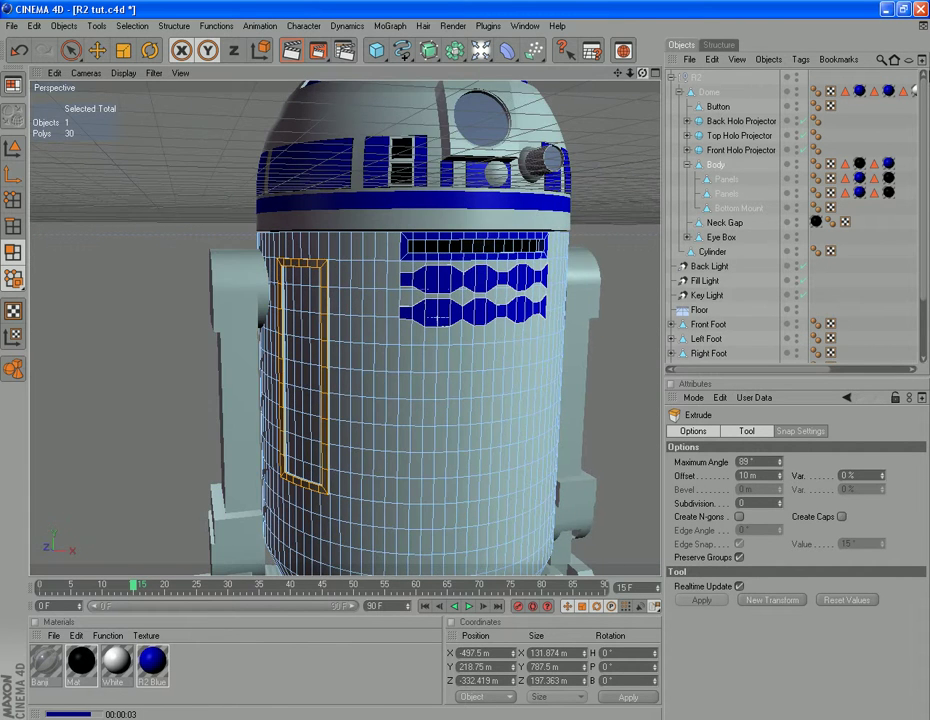
click(453, 26)
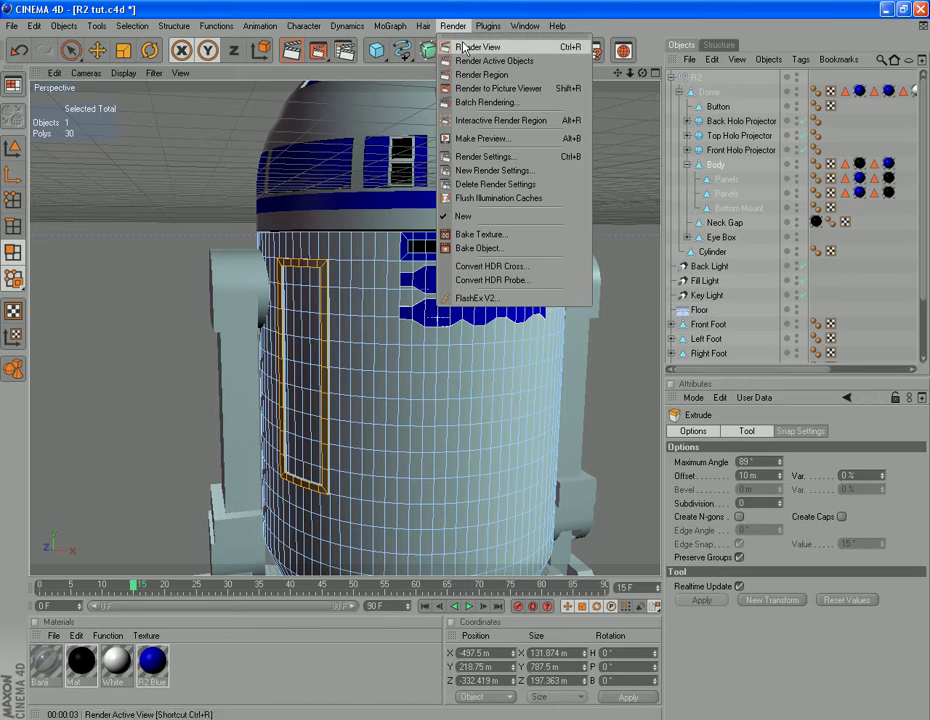
click(463, 46)
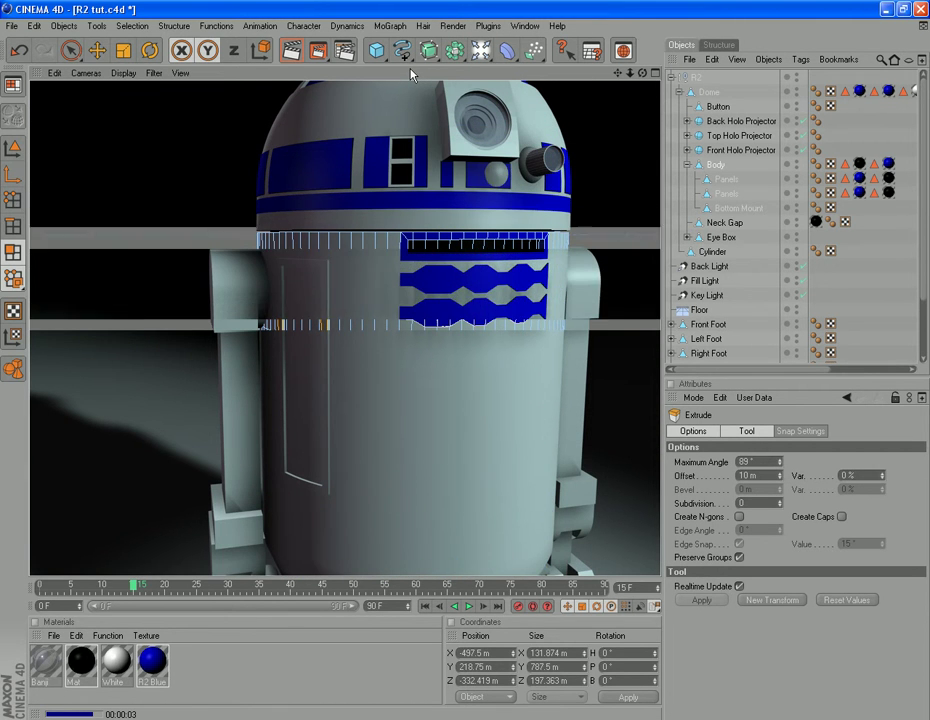
Loop-select the thin polygons forming the inner side wall of the extruded panel frame.
drag(642, 74, 54, 108)
scroll(400, 240, up, 3)
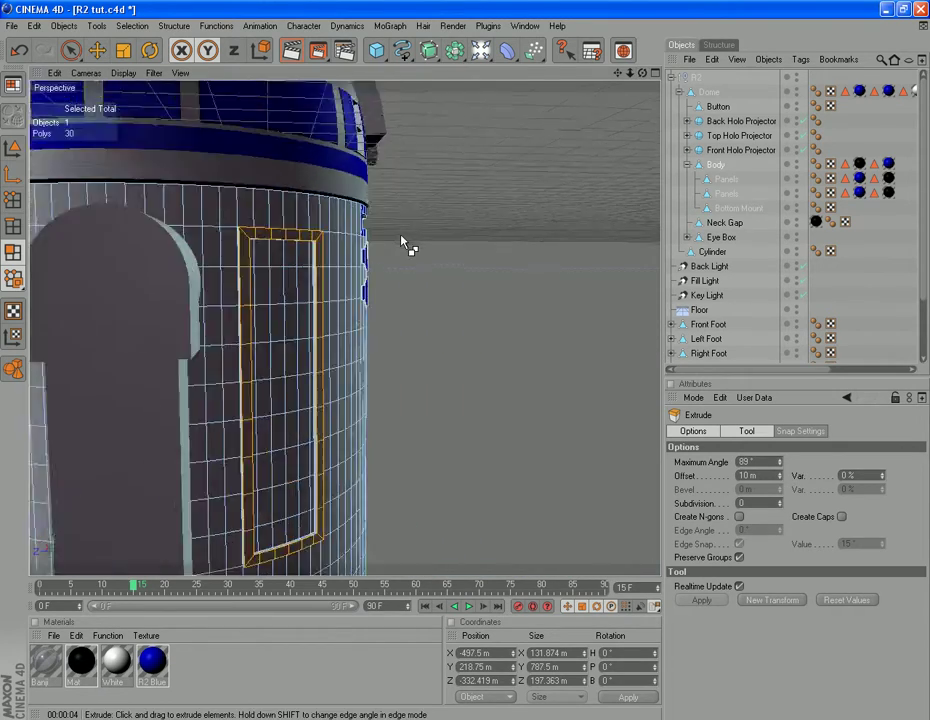
scroll(402, 237, up, 2)
scroll(396, 233, down, 3)
scroll(391, 231, up, 4)
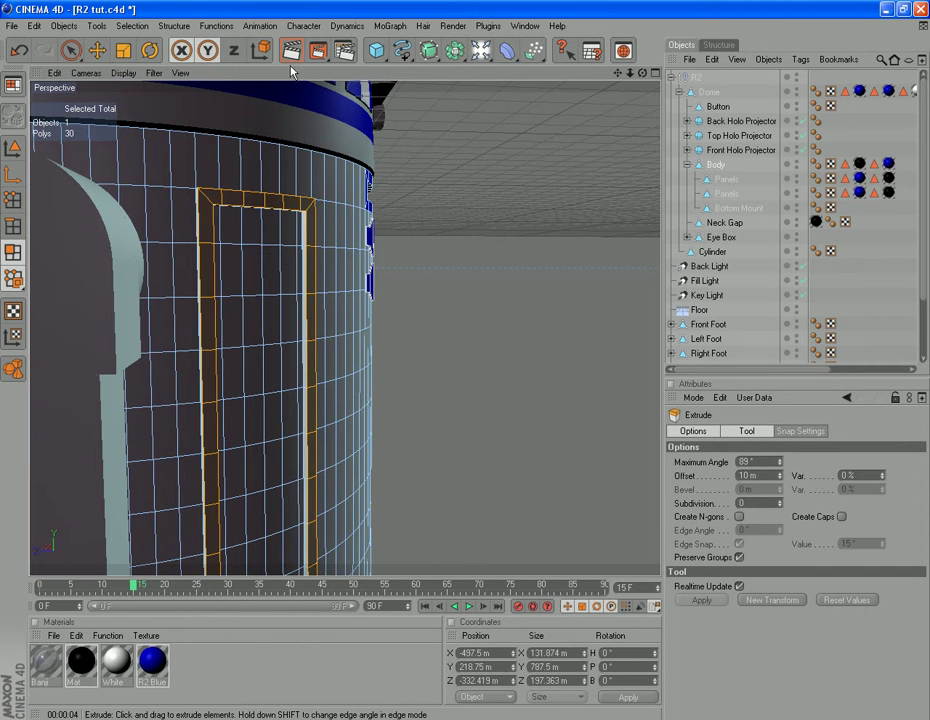
click(143, 29)
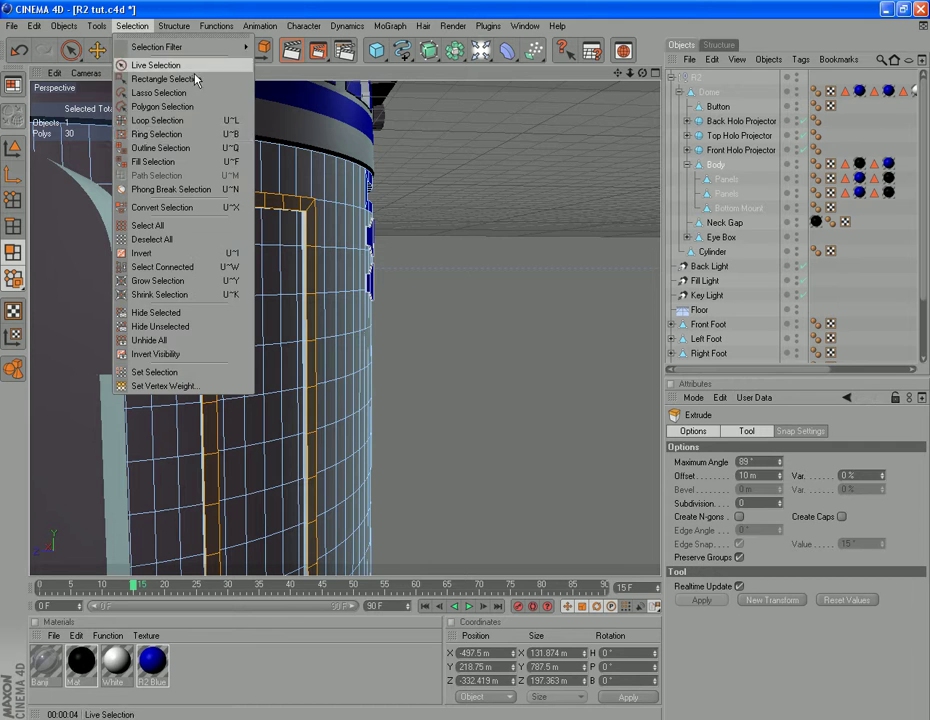
click(157, 120)
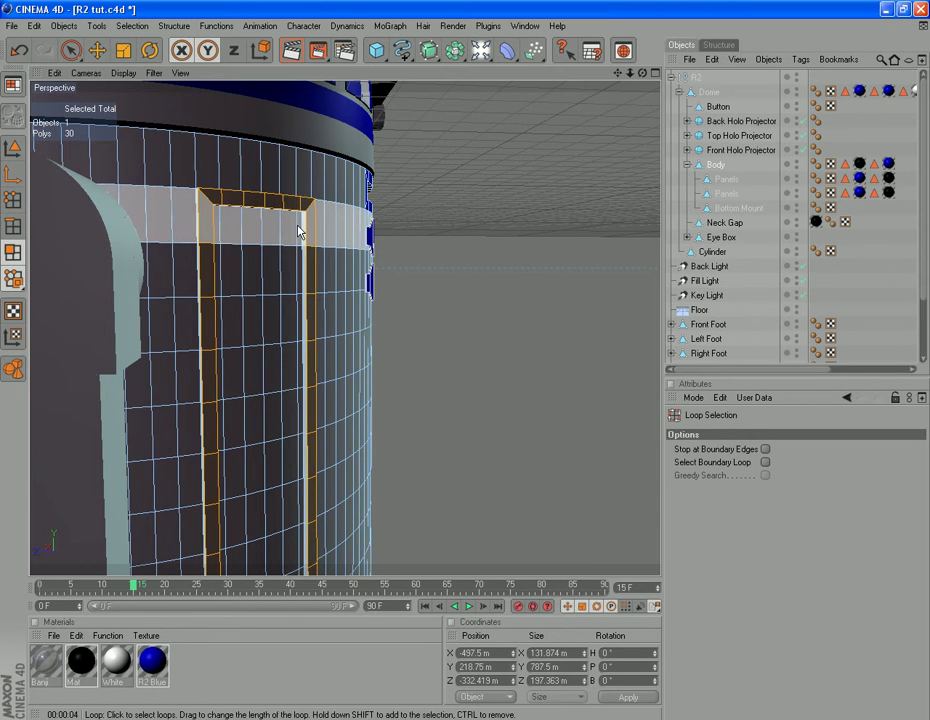
drag(643, 77, 399, 191)
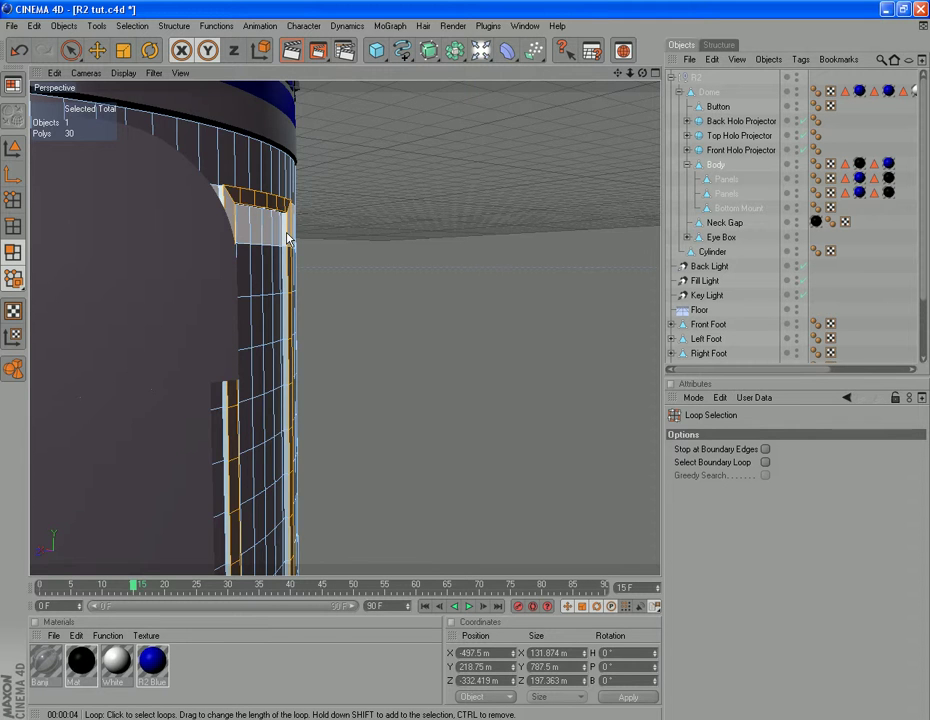
scroll(287, 238, up, 5)
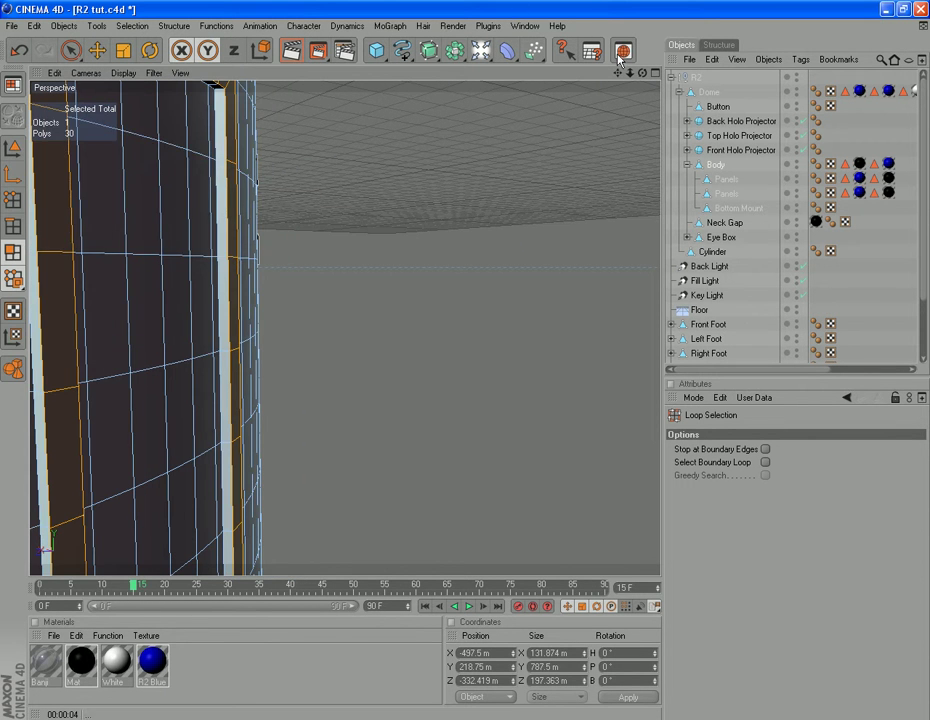
drag(645, 77, 546, 77)
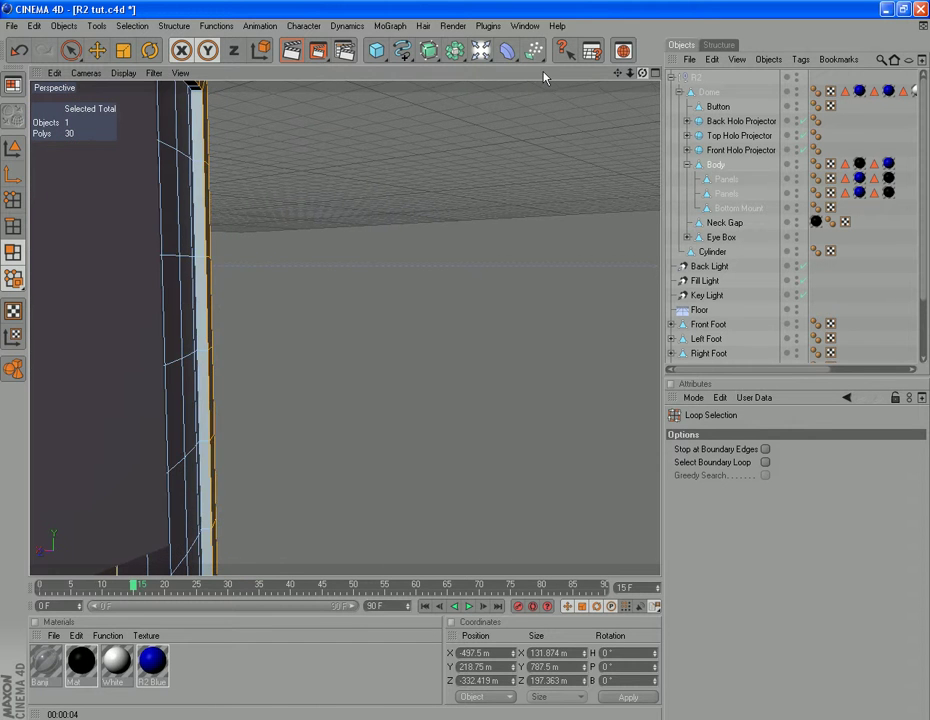
click(201, 161)
drag(643, 74, 435, 130)
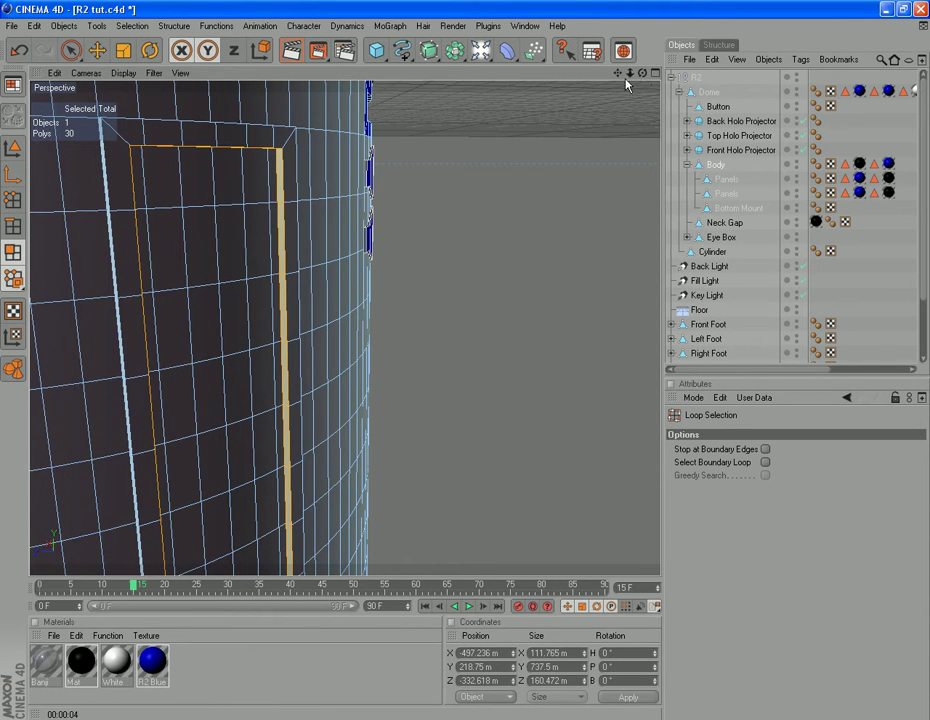
Store the selected inner side wall polygons as a selection set named Large Vertical Edge.
click(132, 25)
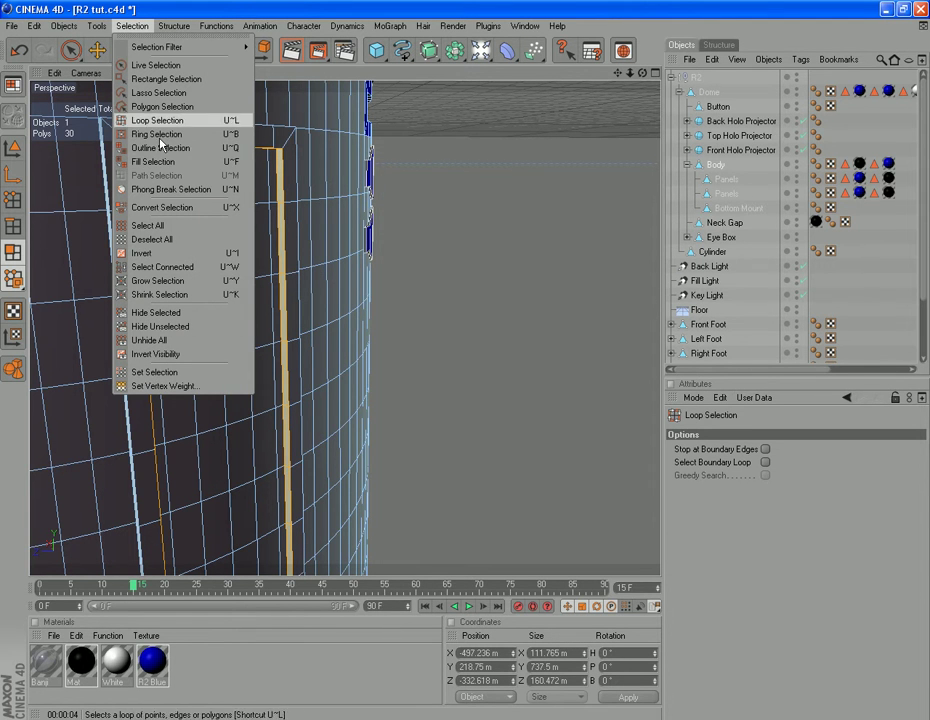
click(160, 372)
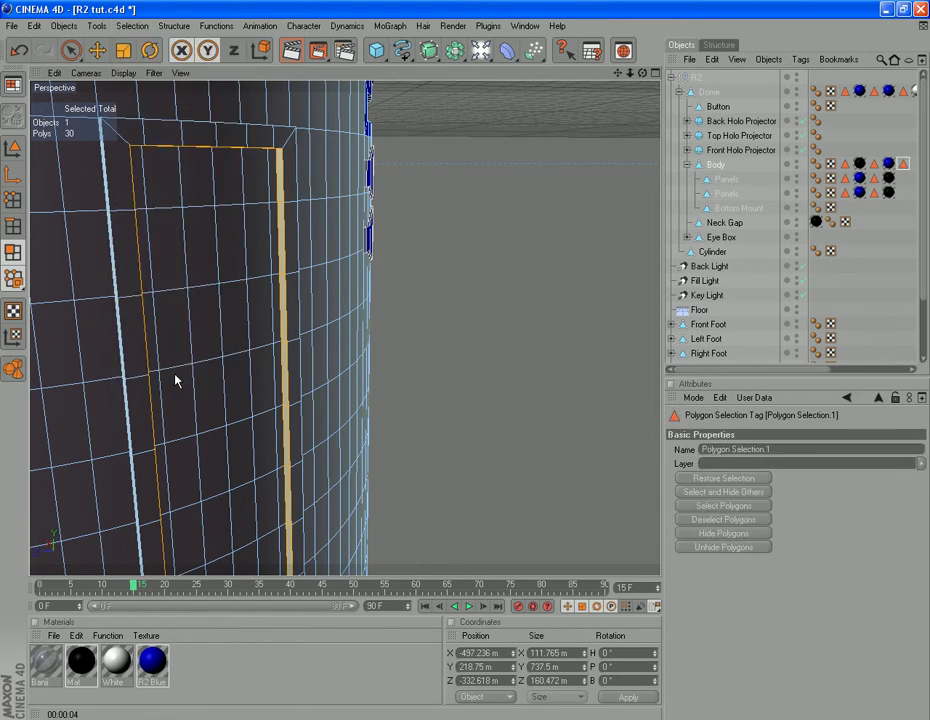
drag(772, 450, 632, 457)
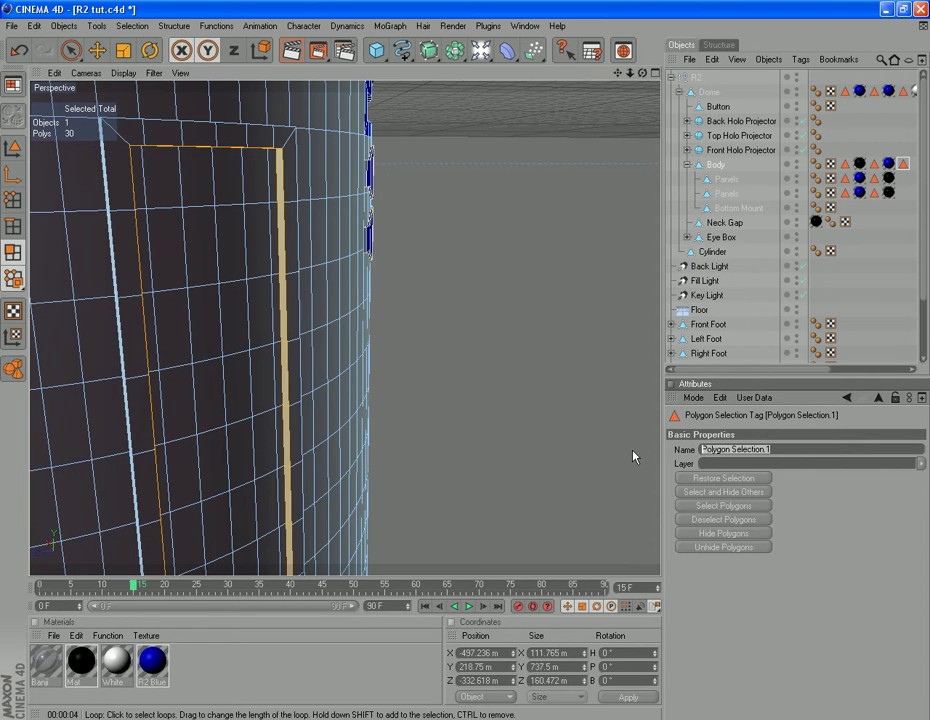
text(Lorg)
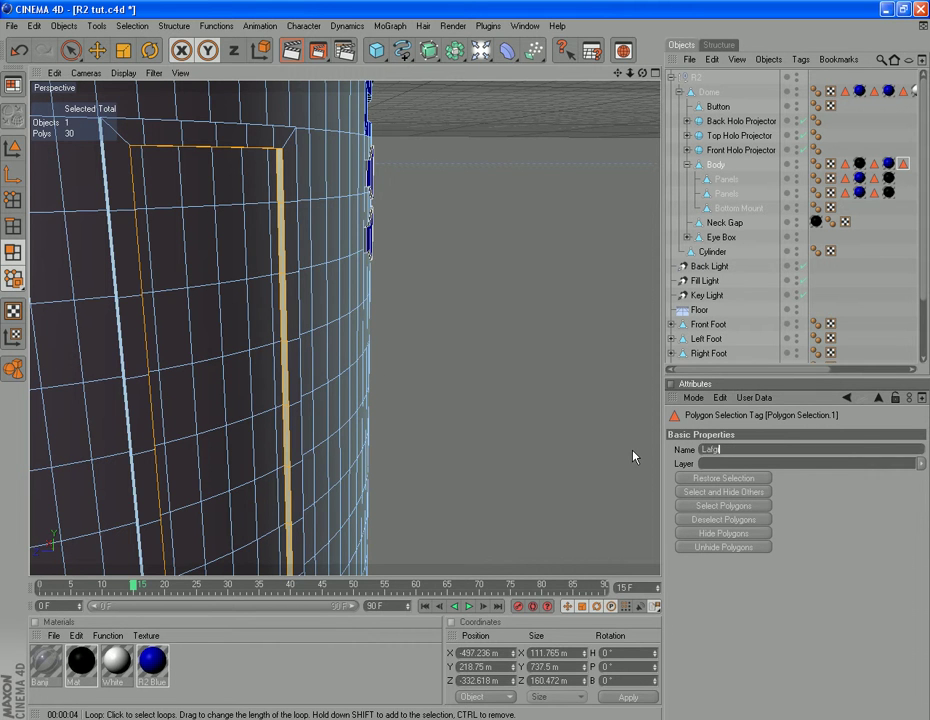
key(BackSpace)
key(BackSpace)
text(rgge Vertical Edge)
key(Return)
Apply the black Mat material to the Body, restrict it to the Large Vertical Edge selection, and render the view from two angles.
drag(80, 678, 715, 164)
drag(903, 166, 760, 521)
scroll(479, 376, down, 3)
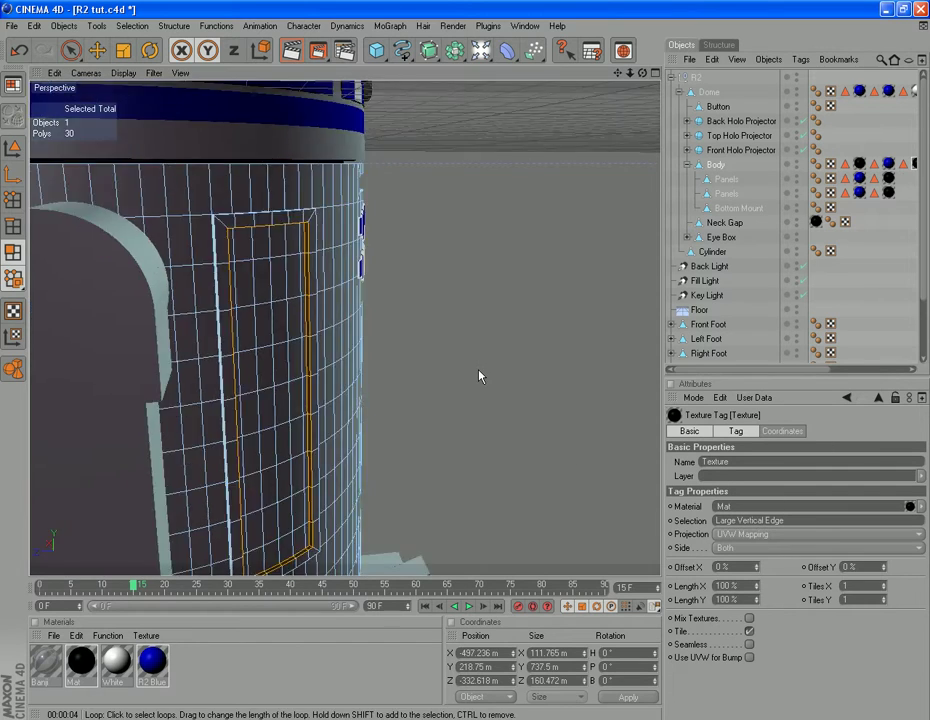
scroll(479, 376, down, 3)
drag(643, 73, 579, 78)
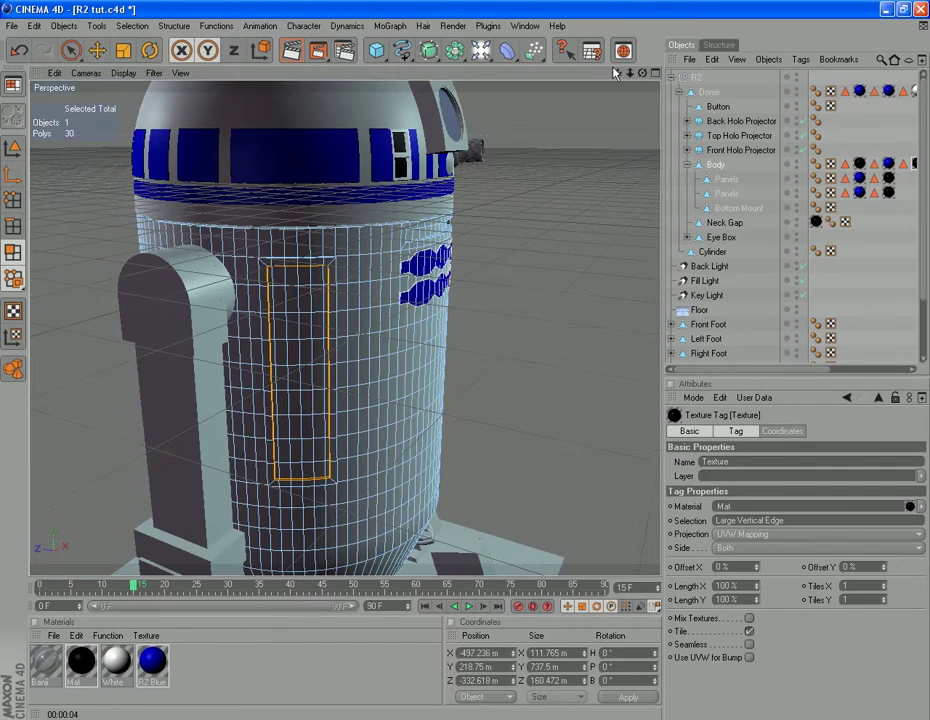
drag(643, 73, 838, 80)
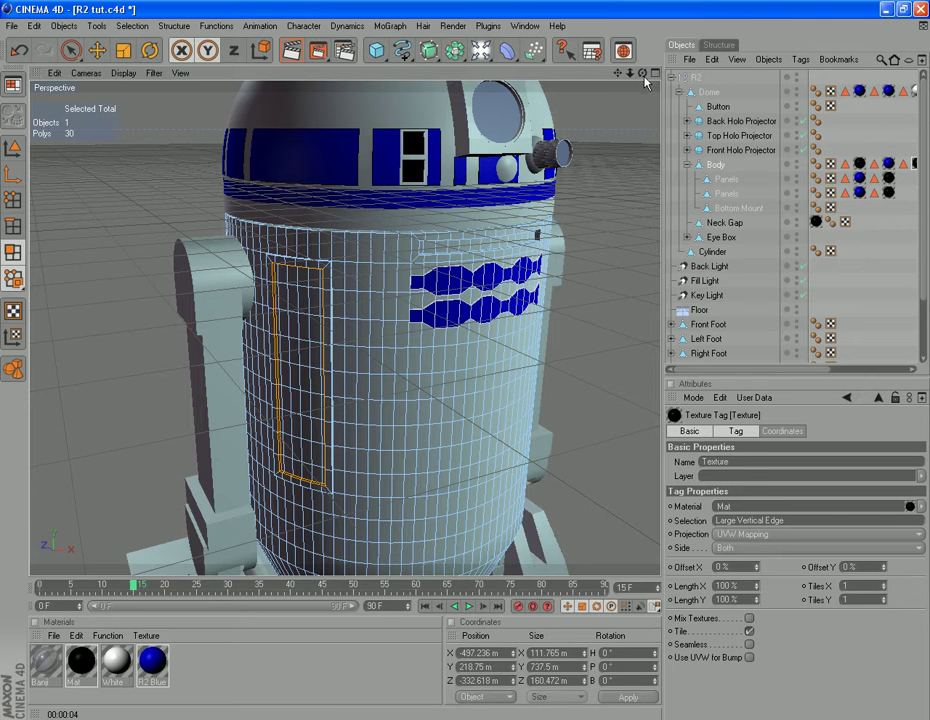
drag(643, 74, 716, 75)
click(463, 26)
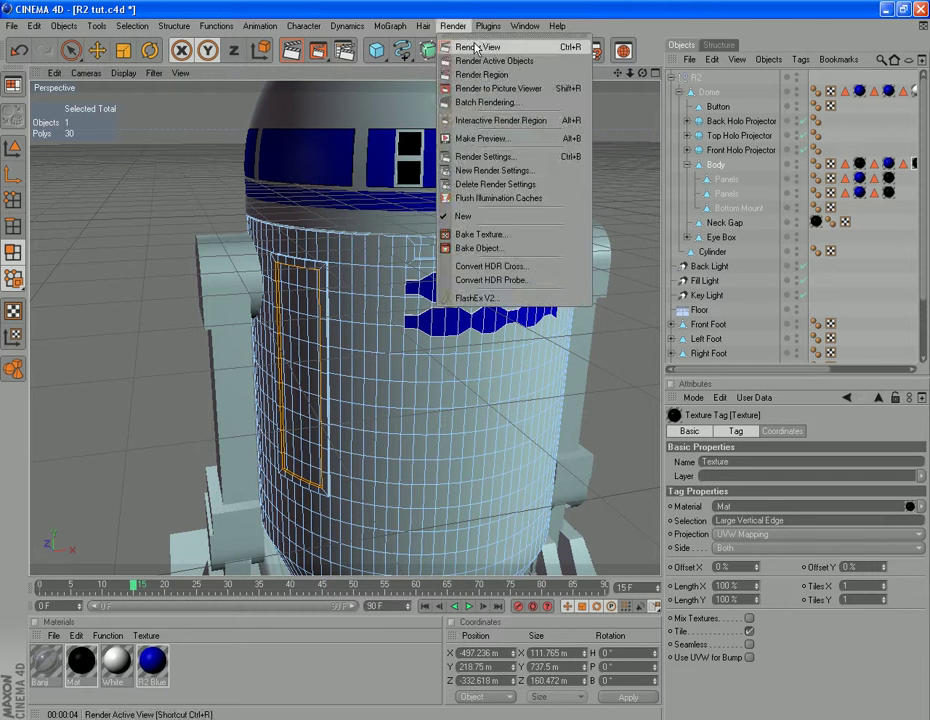
click(478, 47)
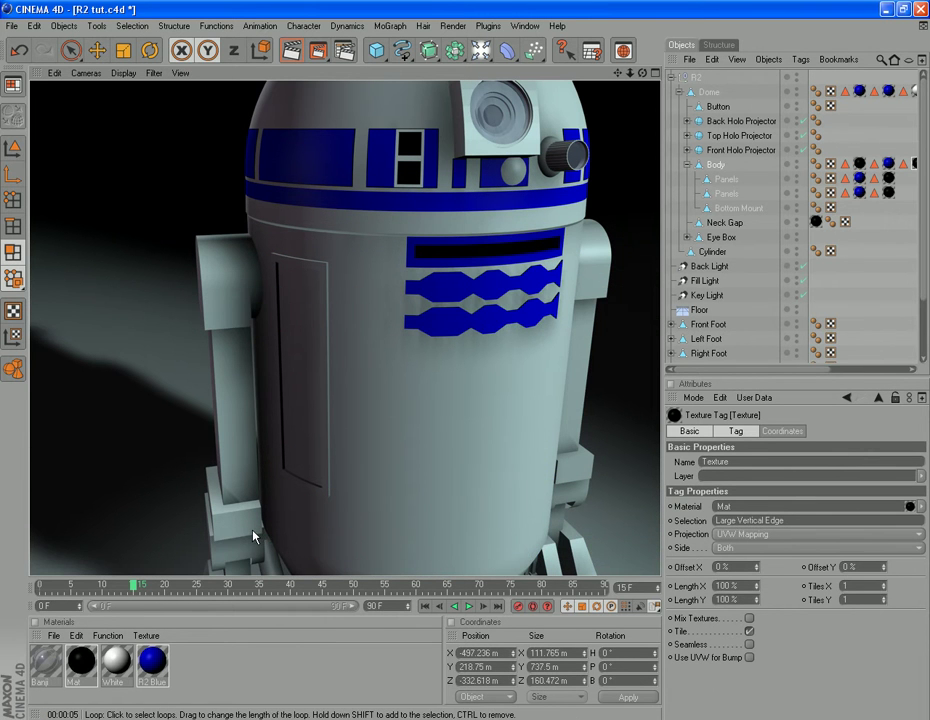
drag(642, 73, 1, 62)
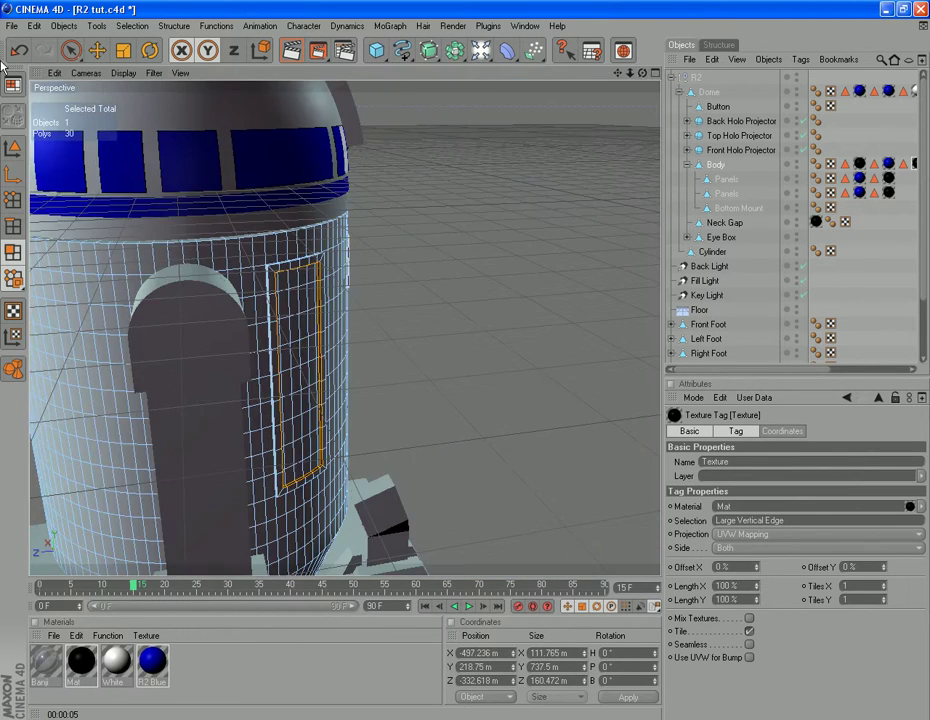
click(447, 28)
click(428, 44)
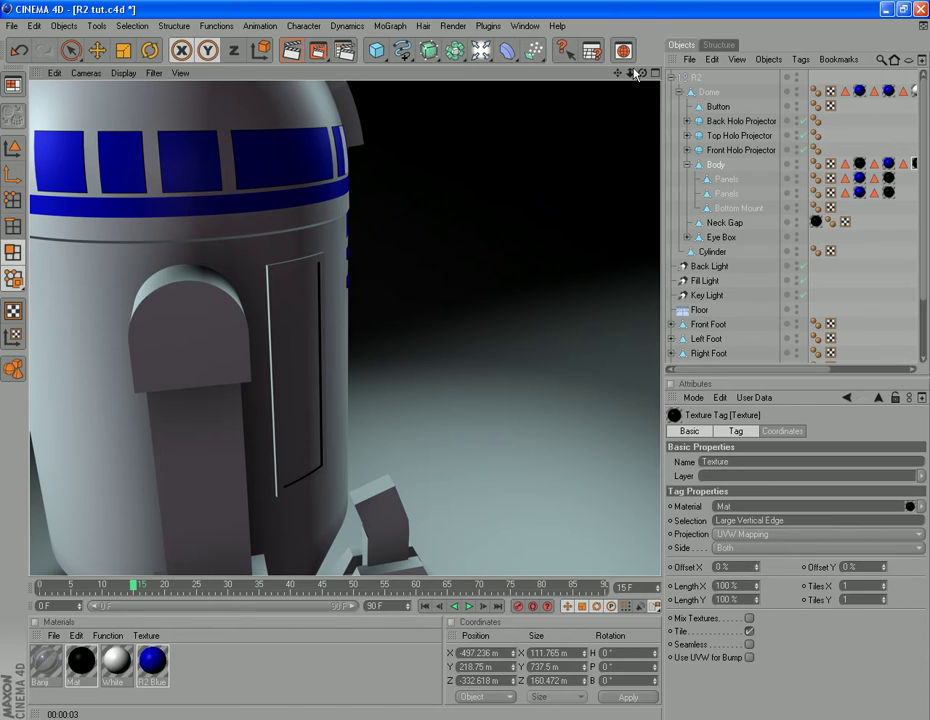
Live-select a short row of polygons near the top of the body, beside the leg on the opposite side from the finished panel.
drag(643, 74, 839, 77)
drag(643, 74, 843, 66)
drag(643, 74, 515, 79)
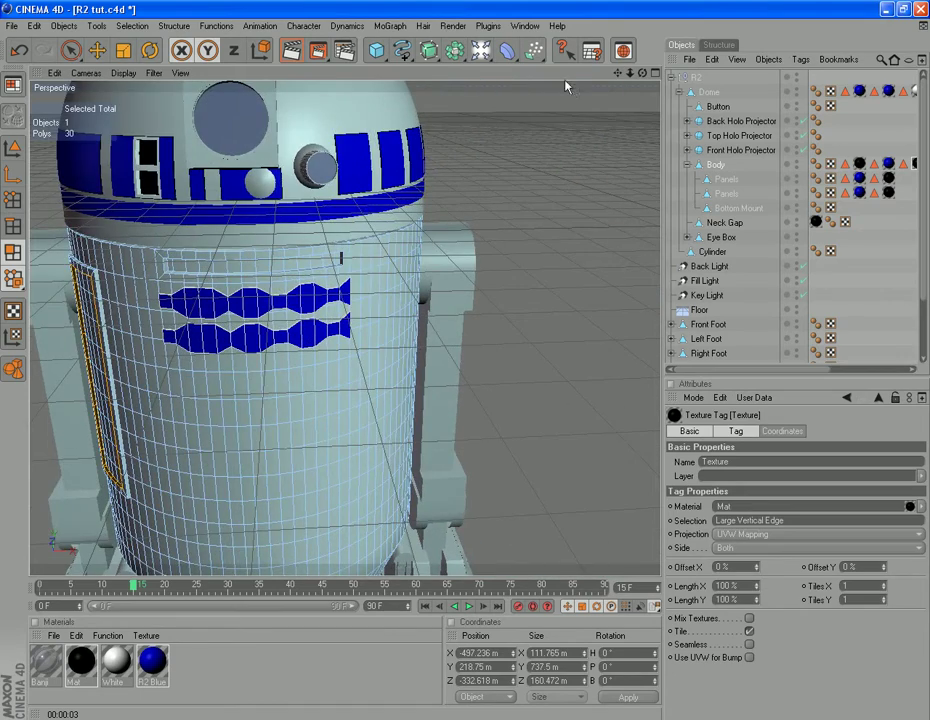
drag(643, 74, 878, 60)
drag(617, 74, 594, 3)
scroll(473, 279, down, 3)
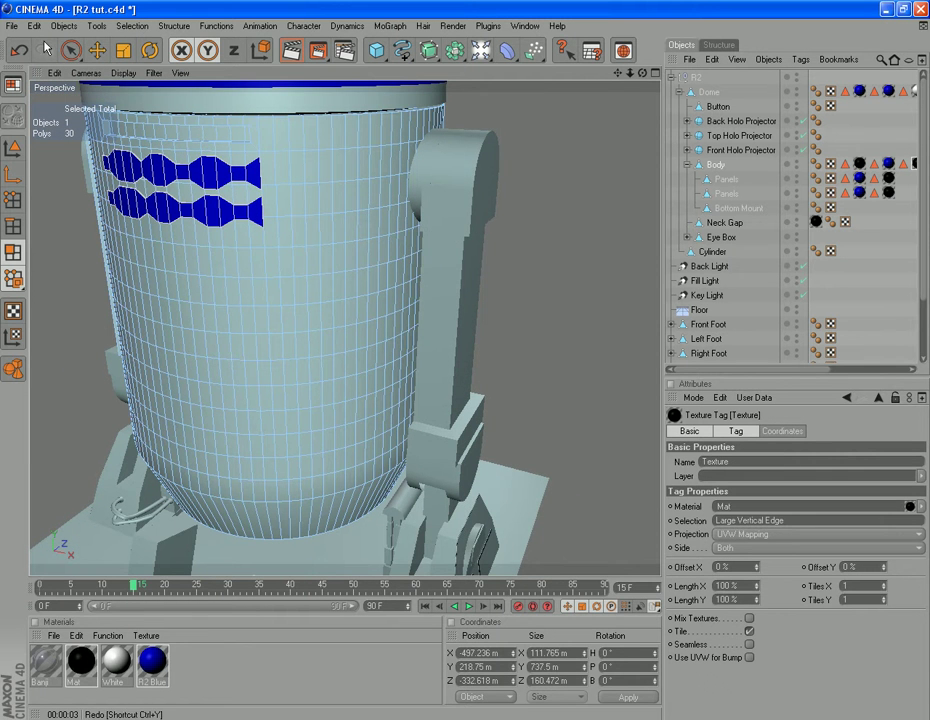
click(71, 50)
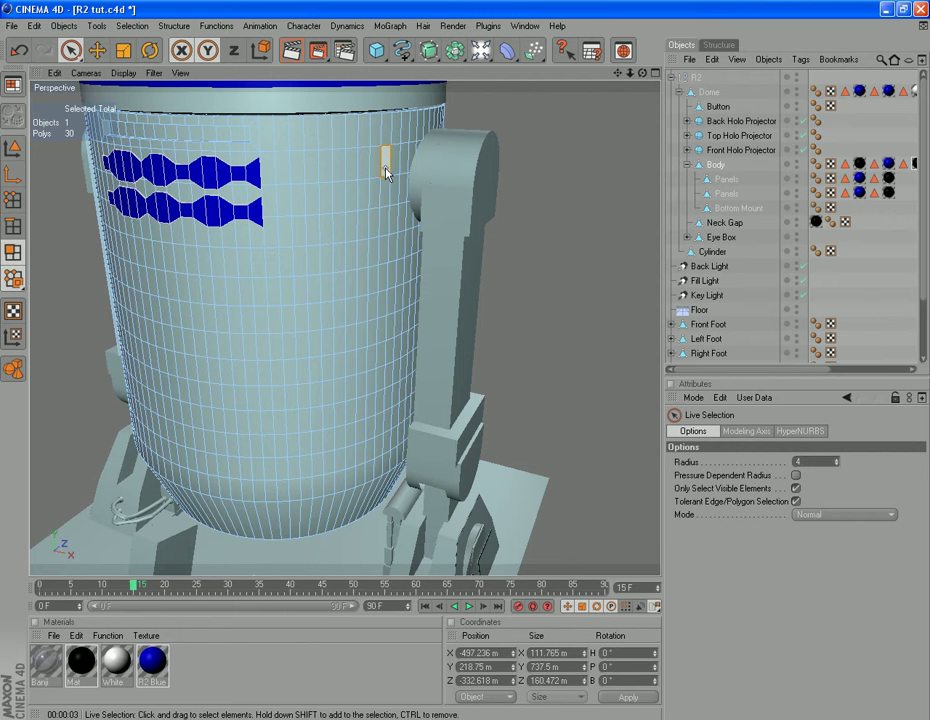
drag(372, 172, 343, 172)
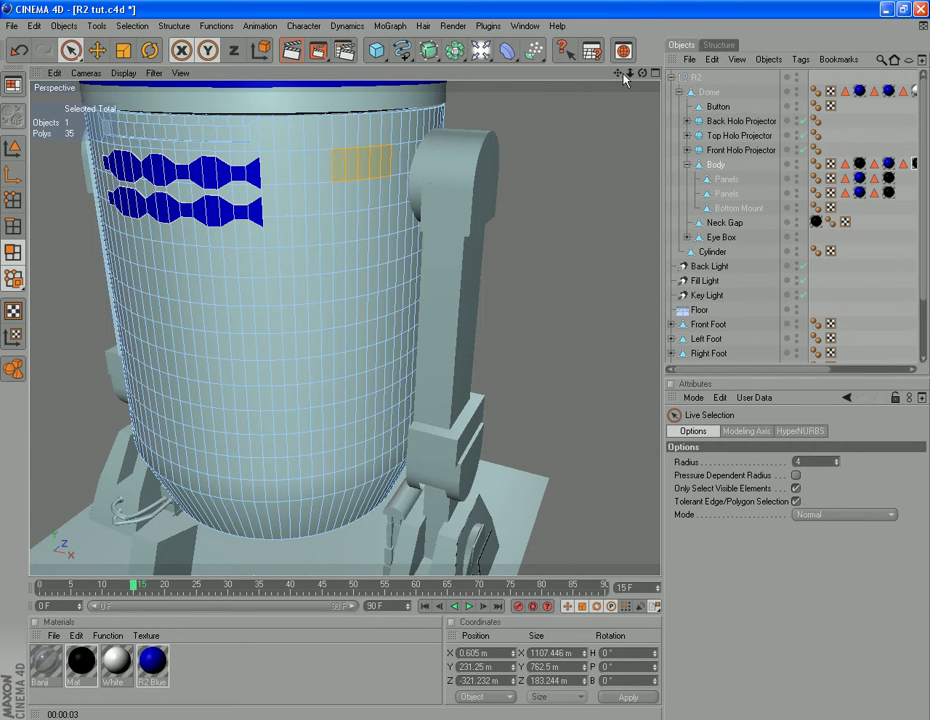
Compare with the finished panel, then add one more polygon to the top row and a column running down from its front end.
drag(643, 77, 60, 62)
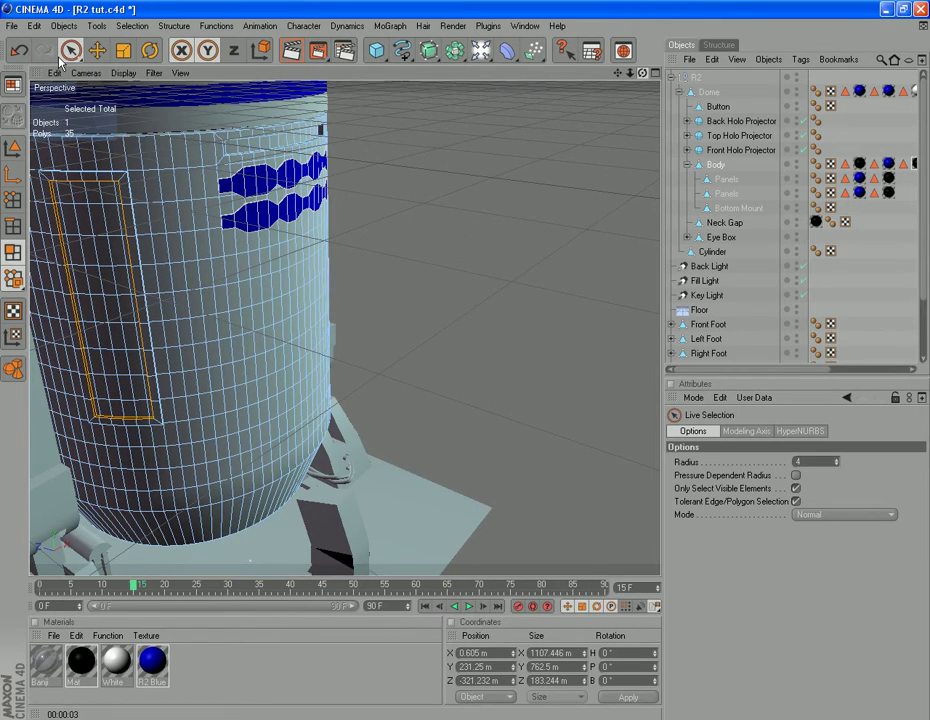
drag(60, 62, 868, 80)
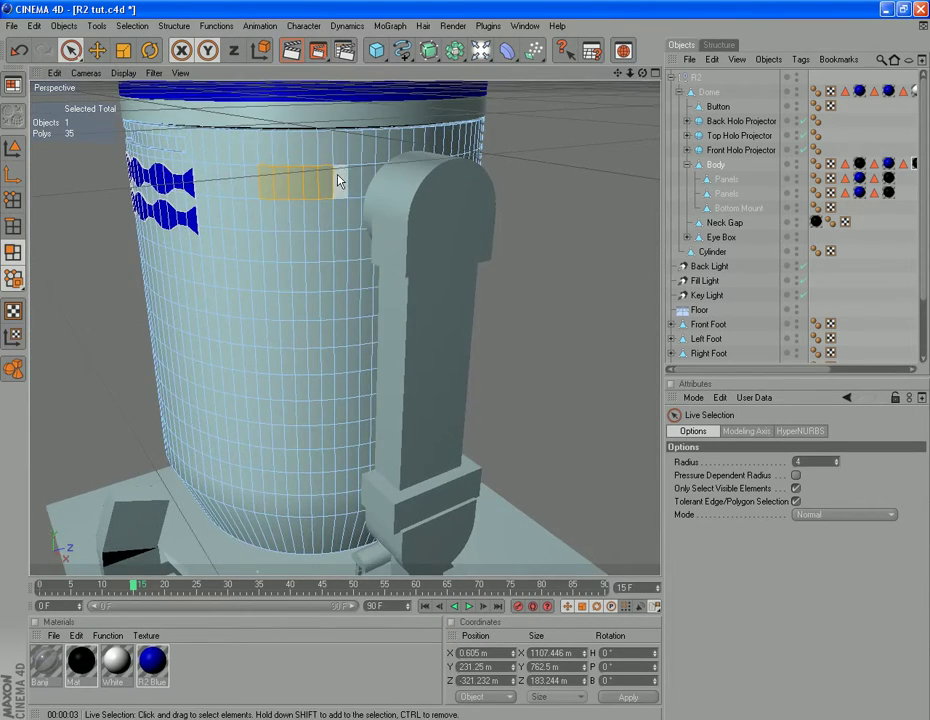
mouse_move(338, 181)
shift+mouse_down()
mouse_move(288, 181)
mouse_move(276, 388)
shift+mouse_up()
Add the remaining polygons below the top row to the selection, filling the tall rectangular area of the second panel.
drag(643, 73, 451, 78)
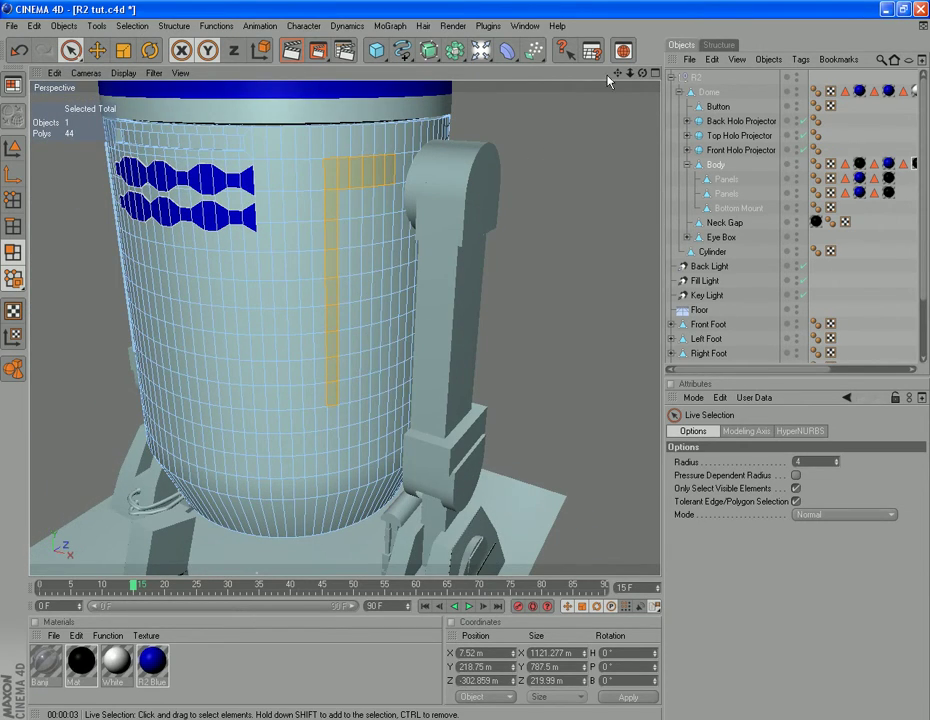
alt+drag(468, 80, 332, 232)
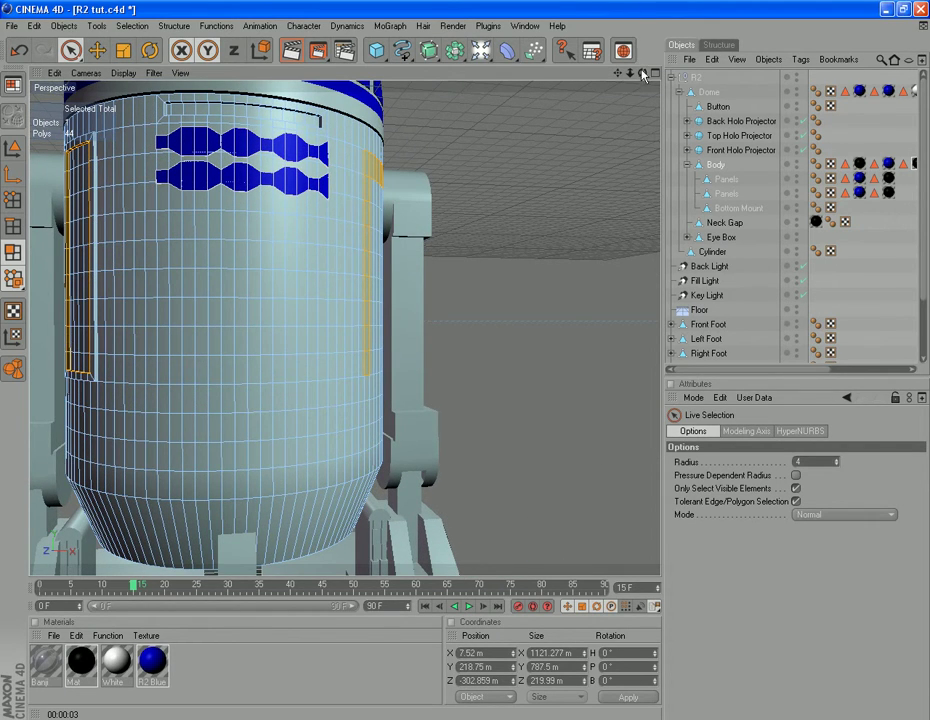
drag(642, 73, 874, 66)
mouse_move(394, 179)
shift+mouse_down()
mouse_move(382, 370)
mouse_move(390, 377)
mouse_move(342, 375)
mouse_move(353, 316)
mouse_move(351, 206)
mouse_move(380, 223)
shift+mouse_up()
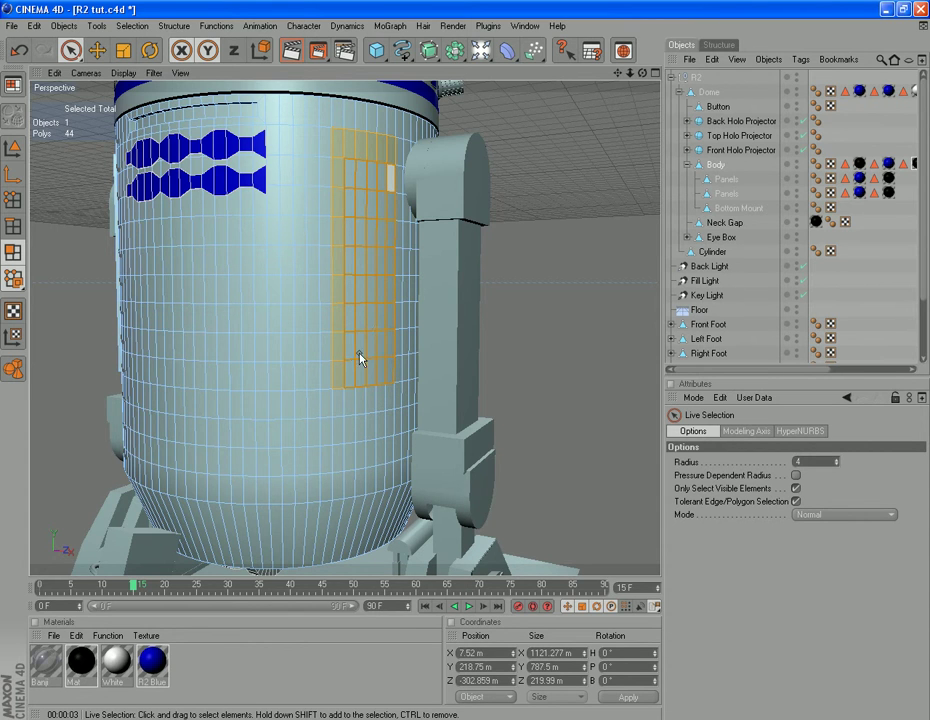
shift+drag(347, 373, 351, 367)
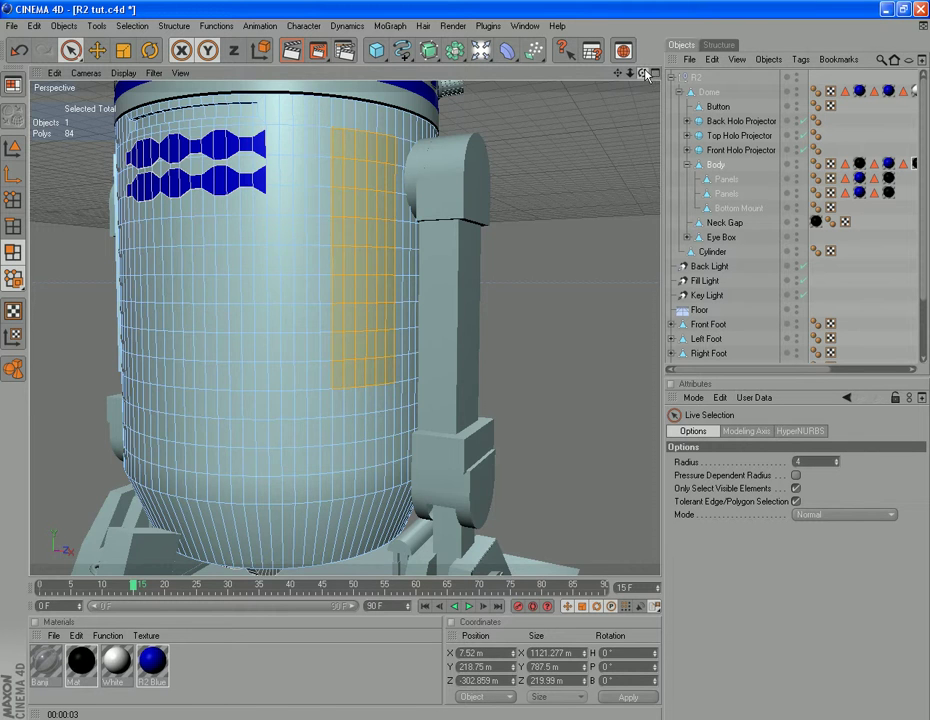
Inset the selected panel polygons using Extrude Inner with an offset of 20 m.
drag(643, 73, 773, 69)
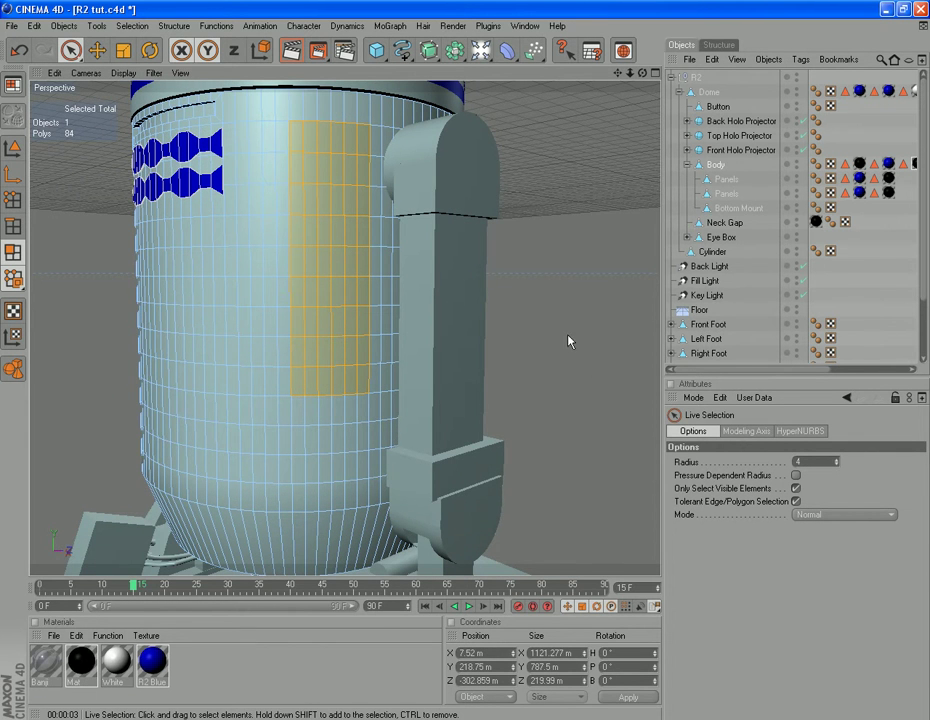
right_click(565, 338)
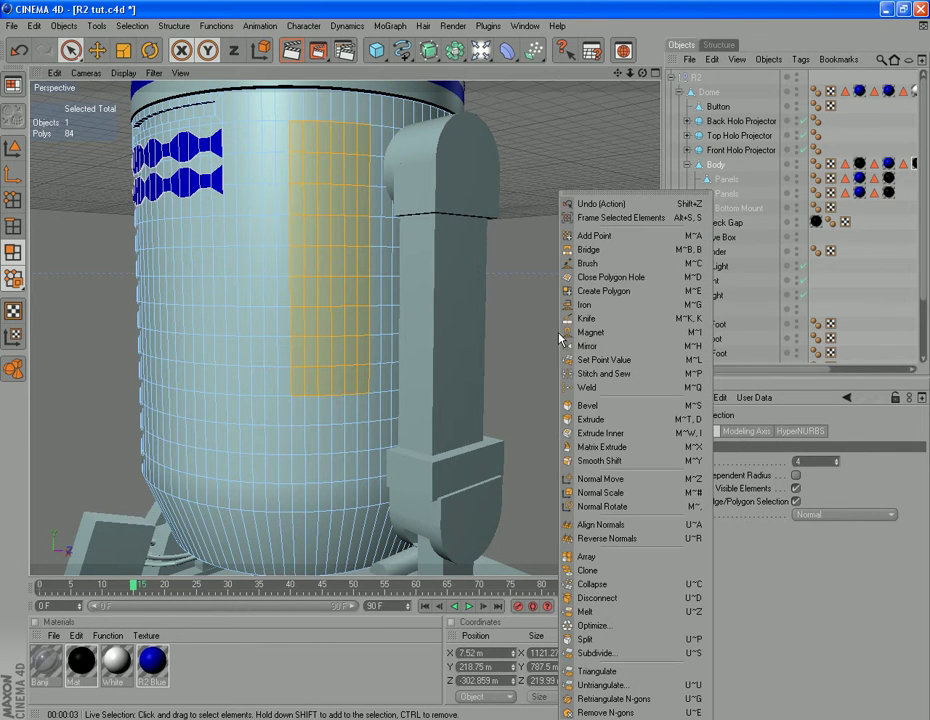
click(602, 447)
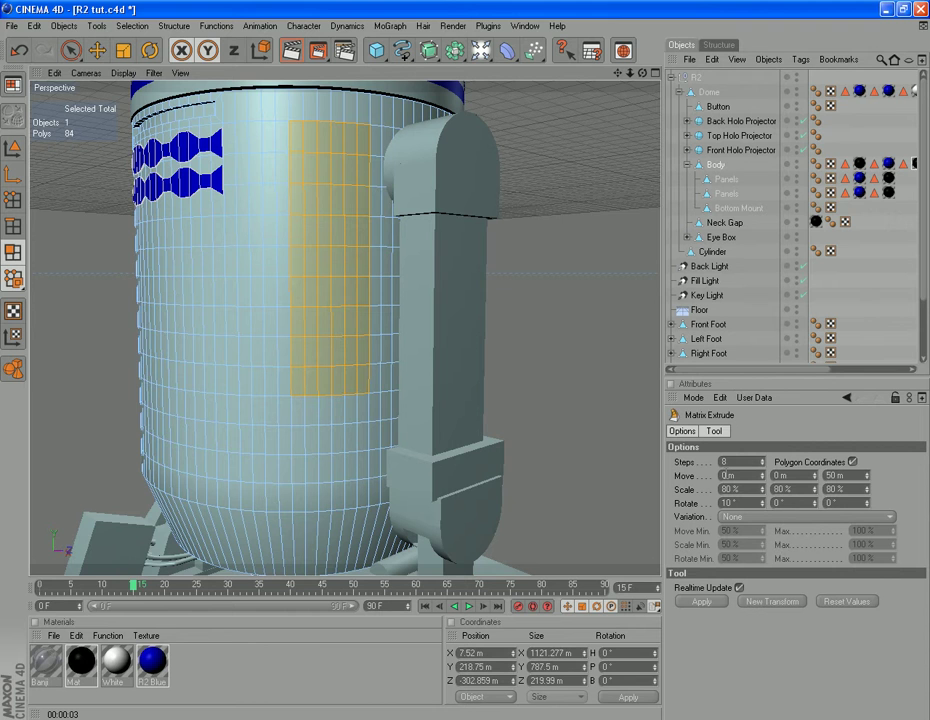
right_click(532, 393)
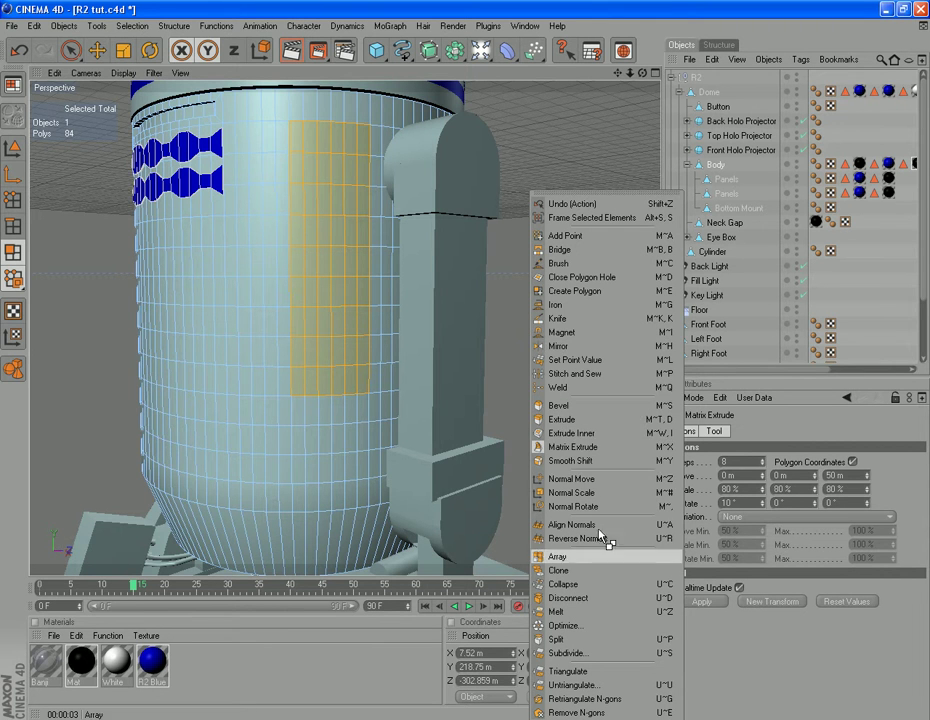
click(595, 434)
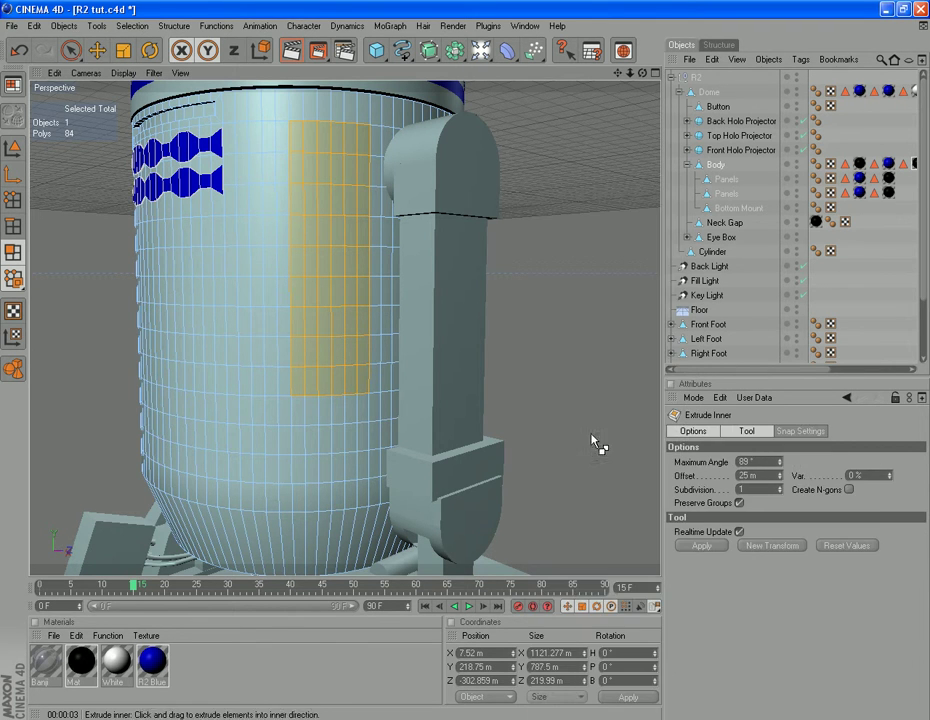
drag(749, 477, 679, 477)
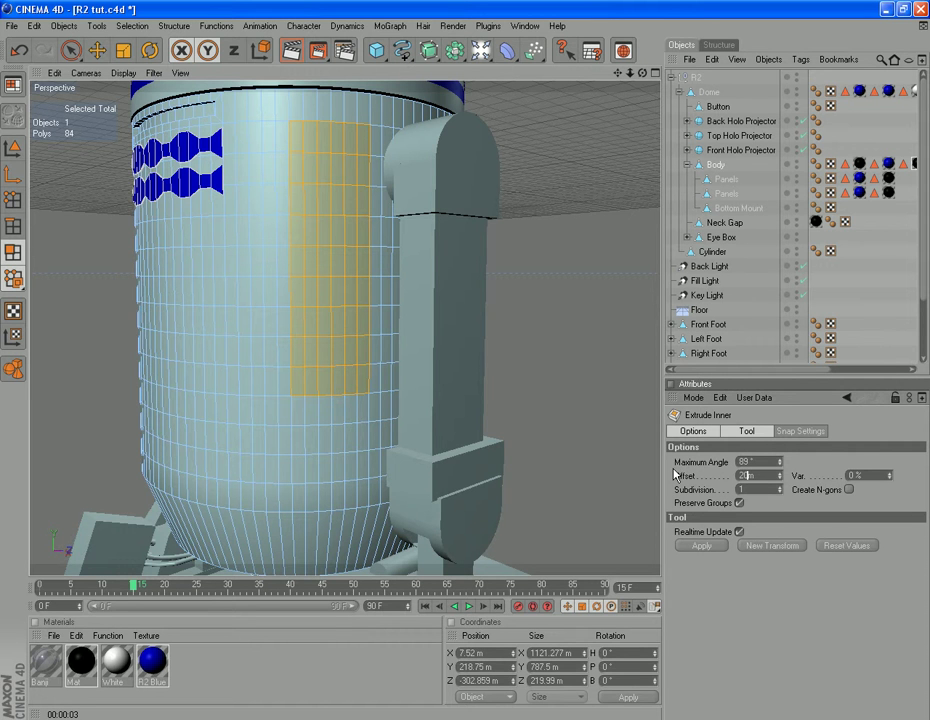
click(701, 549)
Extrude the inset panel polygons into the body with an offset of -10 m.
right_click(565, 415)
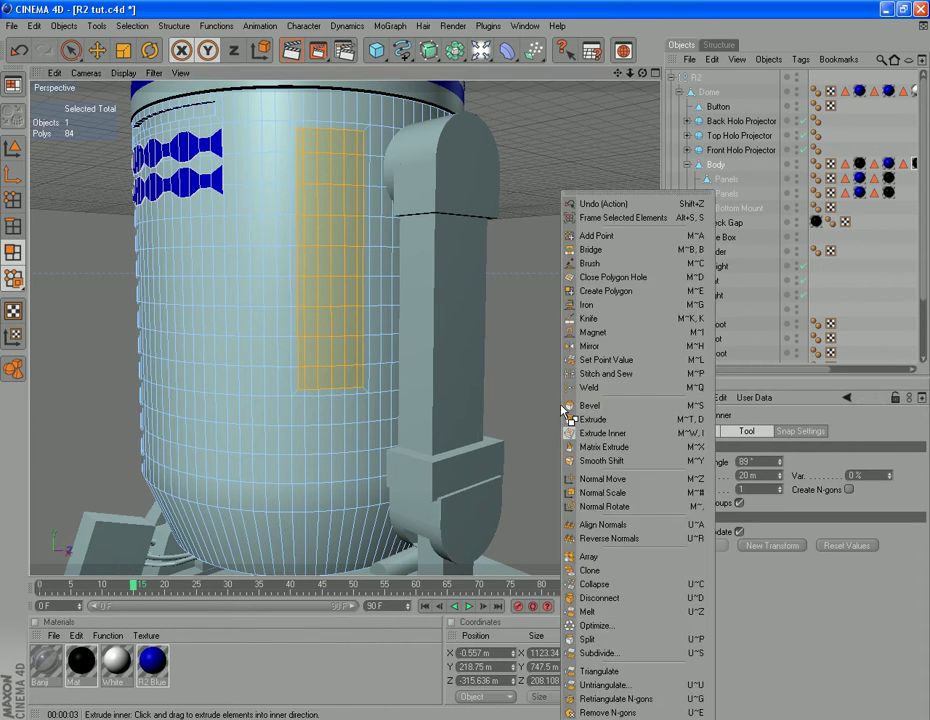
click(598, 419)
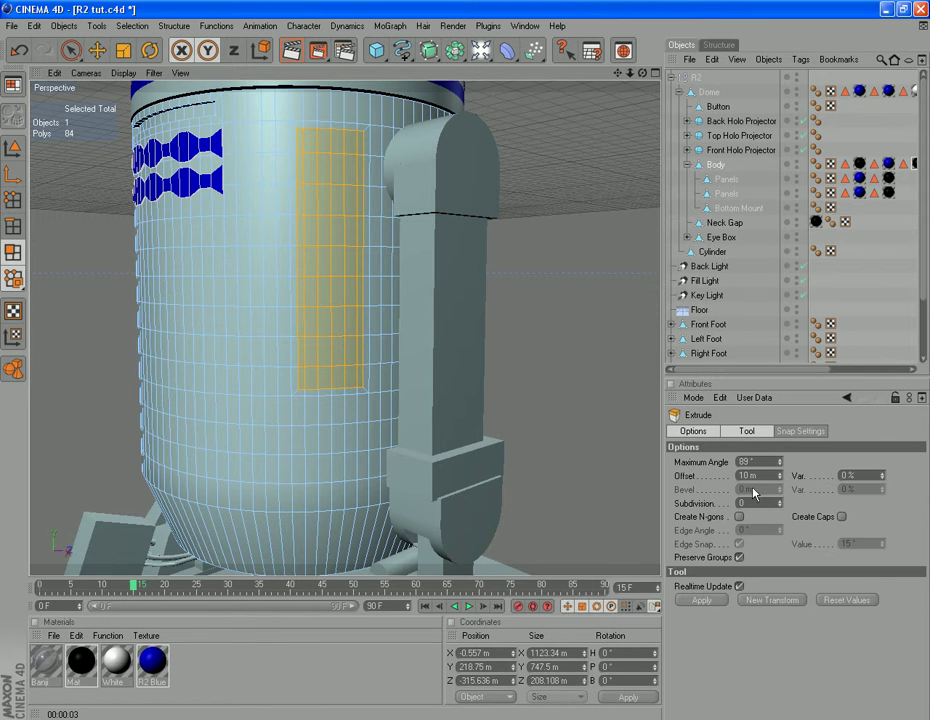
click(702, 601)
click(702, 601)
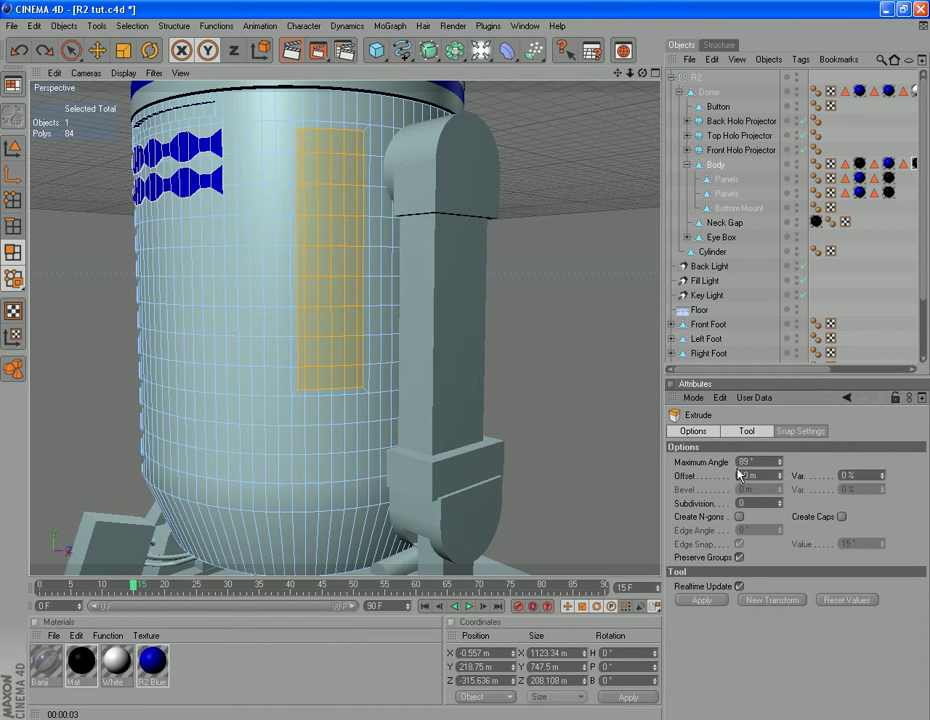
text(1)
click(703, 601)
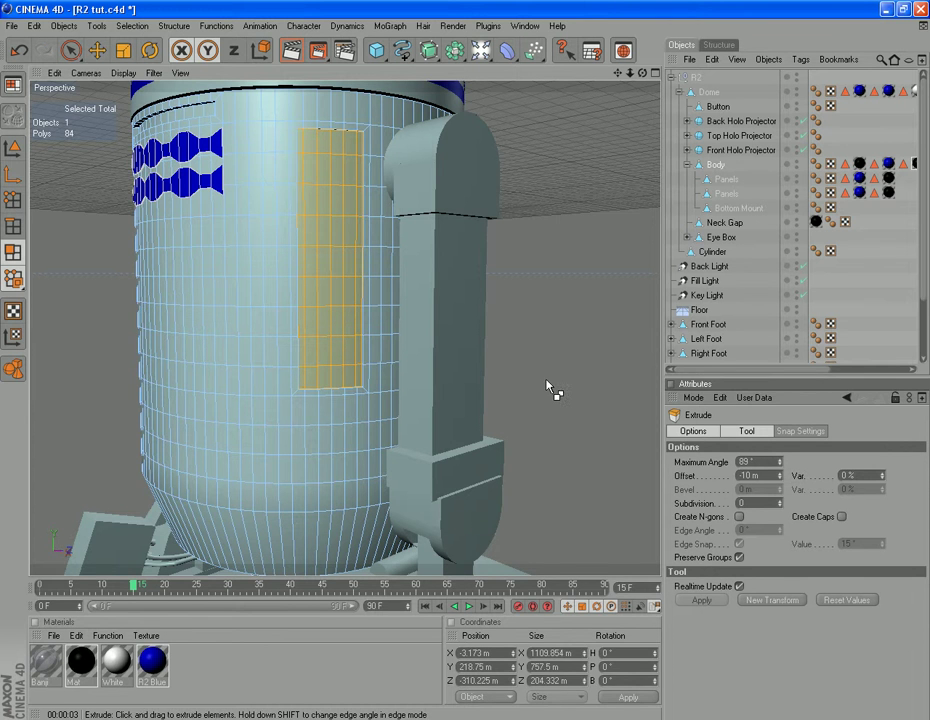
Inset the recessed panel polygons with Extrude Inner, keeping the 20 m offset.
right_click(548, 385)
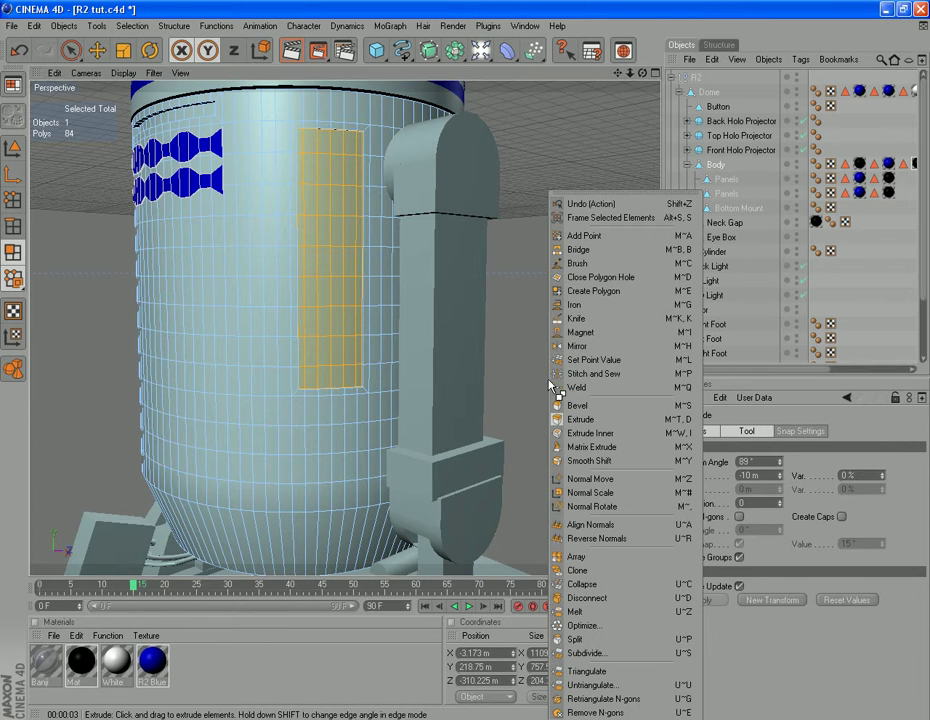
click(603, 435)
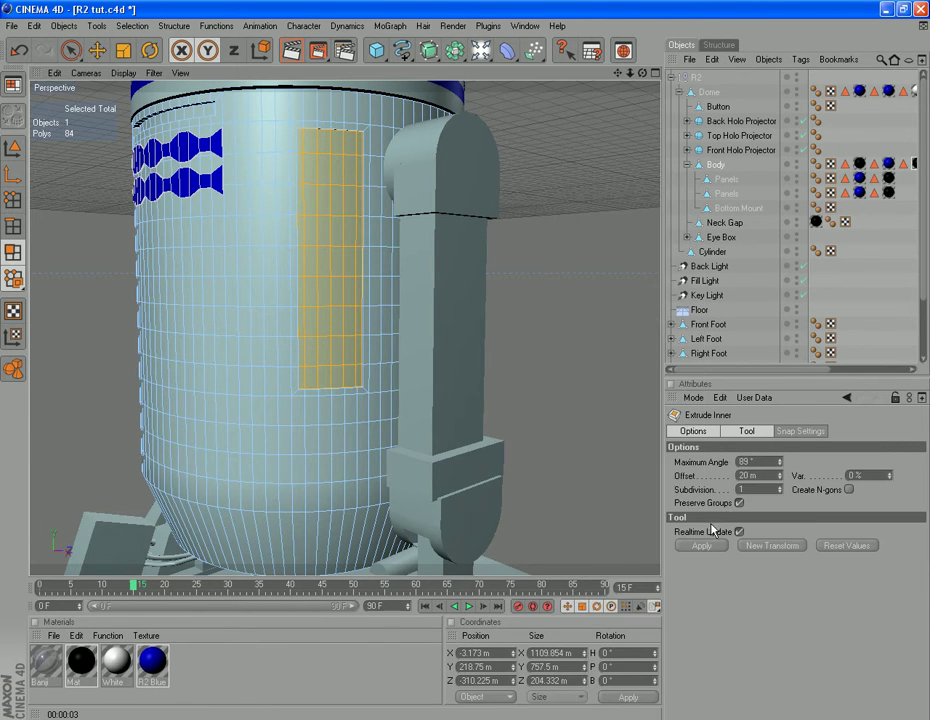
click(703, 546)
Extrude the doubly inset polygons of the second panel with an offset of -10 m.
right_click(556, 421)
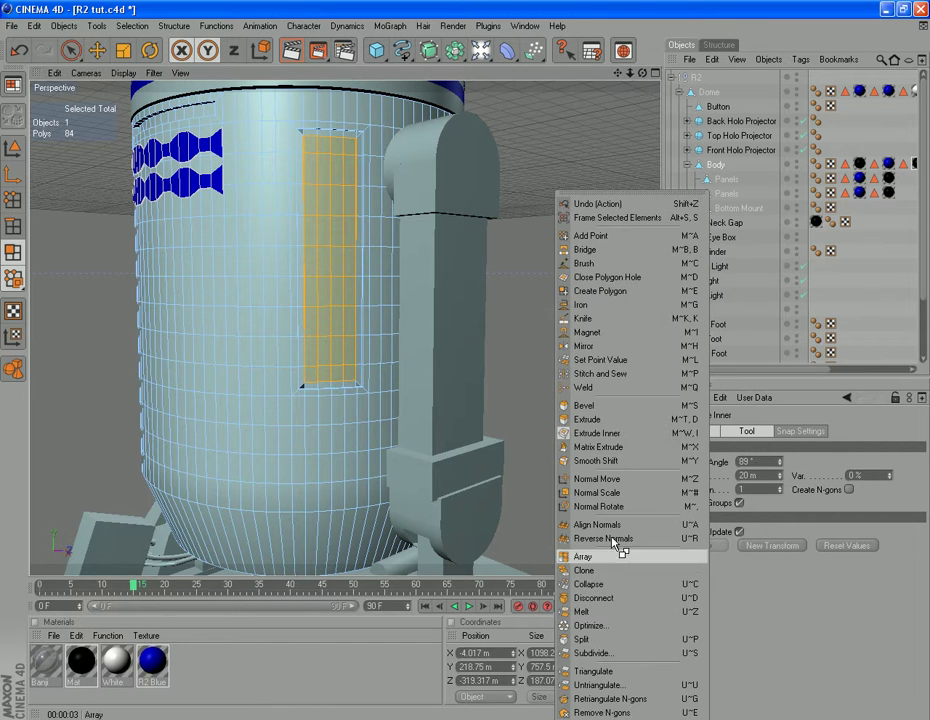
click(614, 435)
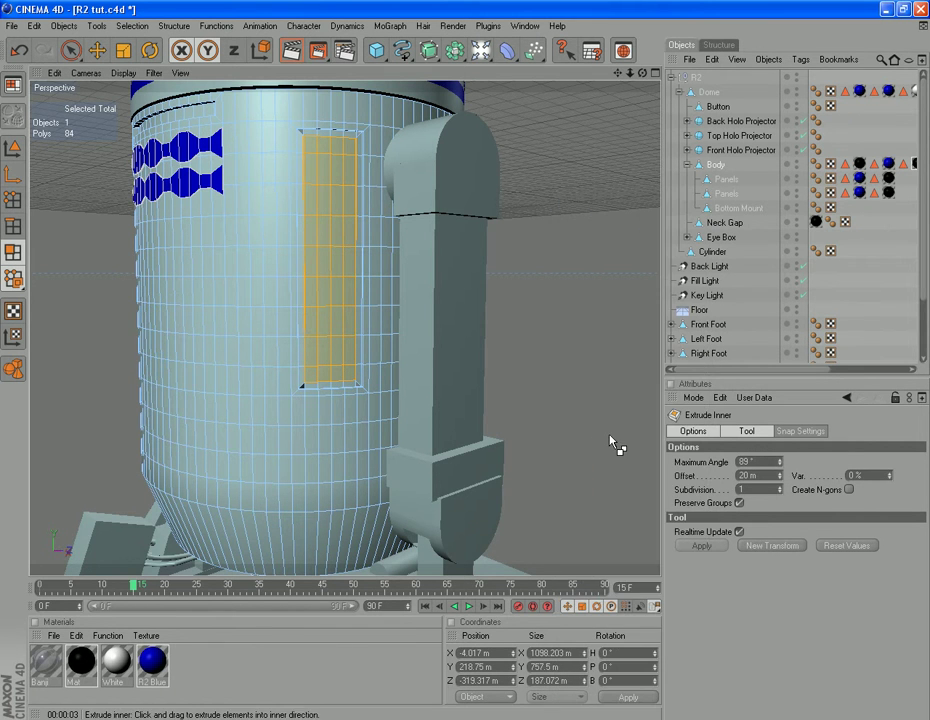
right_click(595, 435)
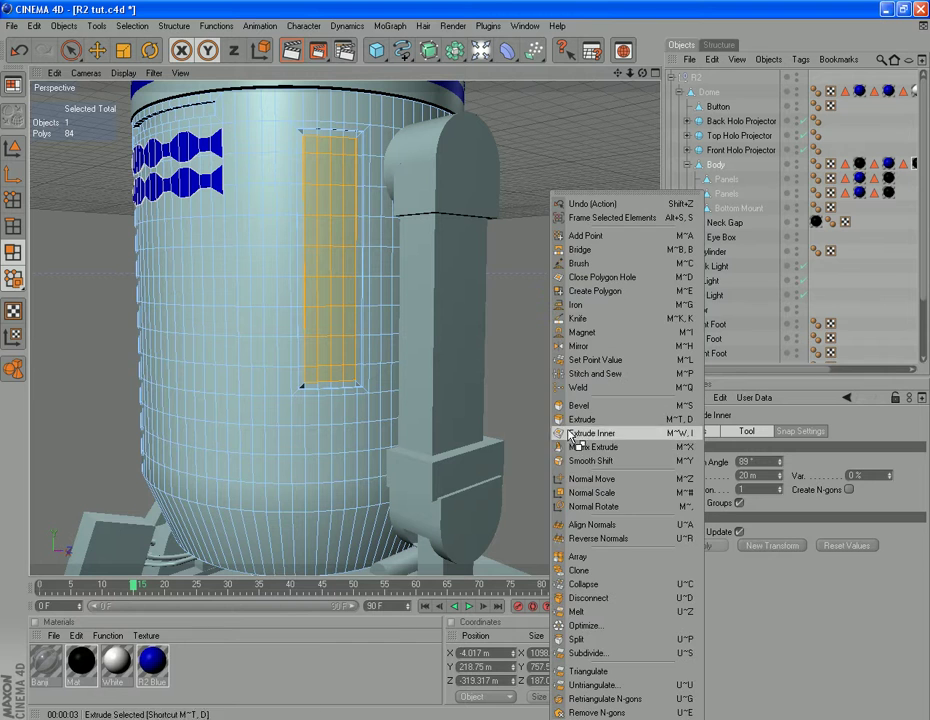
click(588, 421)
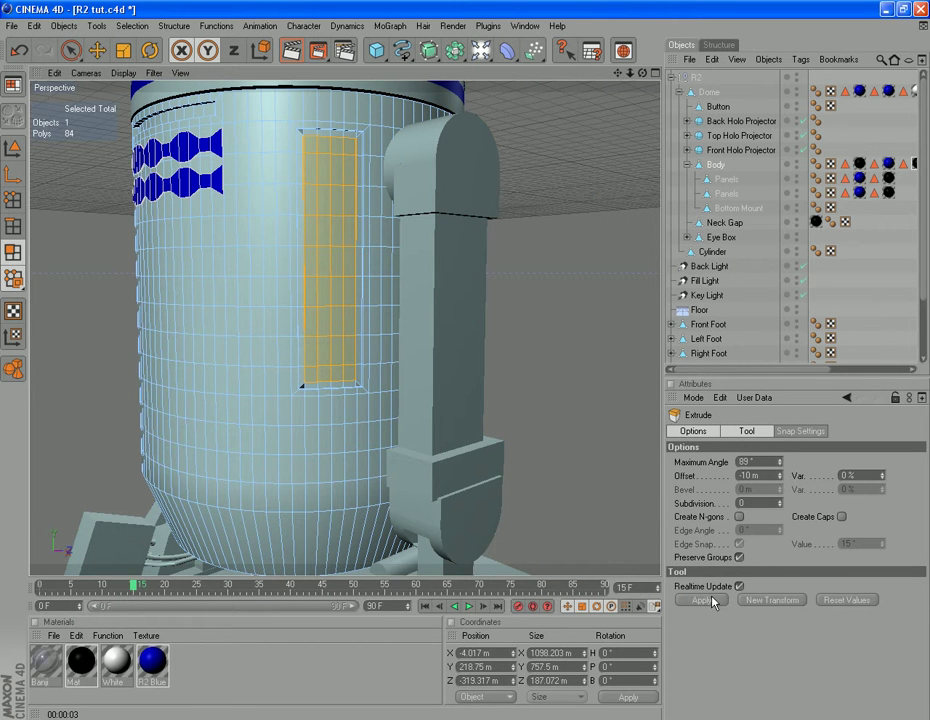
click(703, 600)
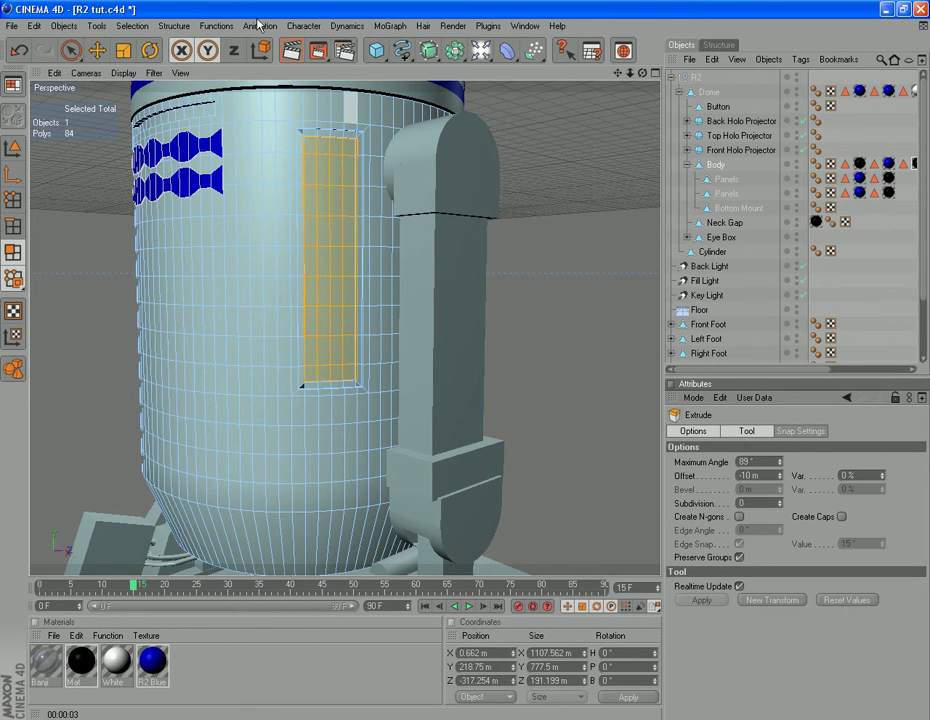
Render the perspective view and inspect the second panel's recess and frame from the front of the body.
click(453, 26)
click(485, 62)
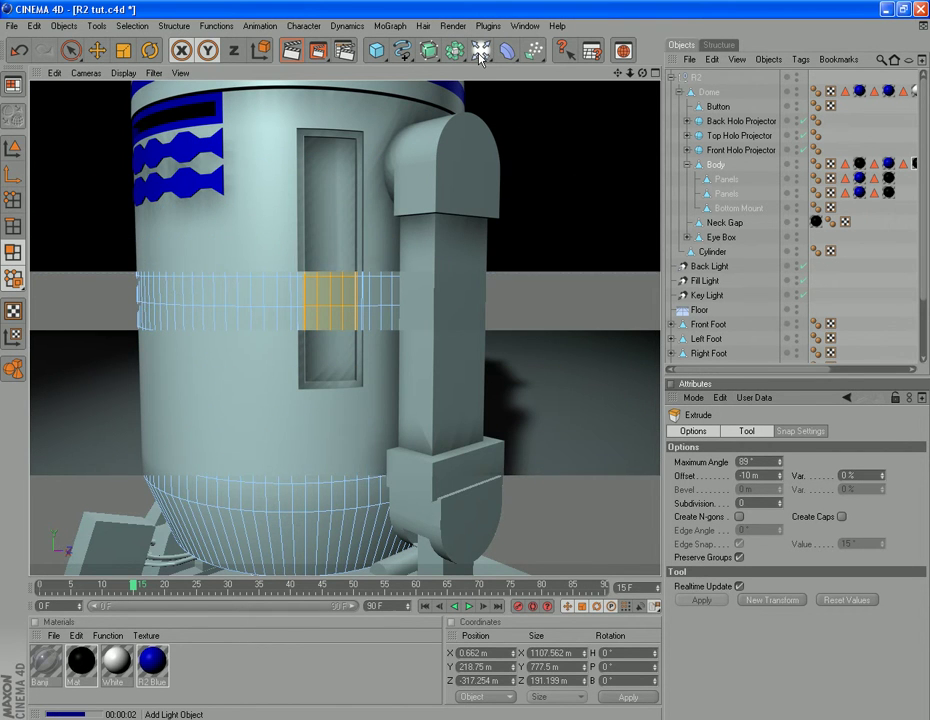
drag(642, 73, 343, 54)
key(ctrl+shift+z)
key(ctrl+shift+z)
key(ctrl+shift+z)
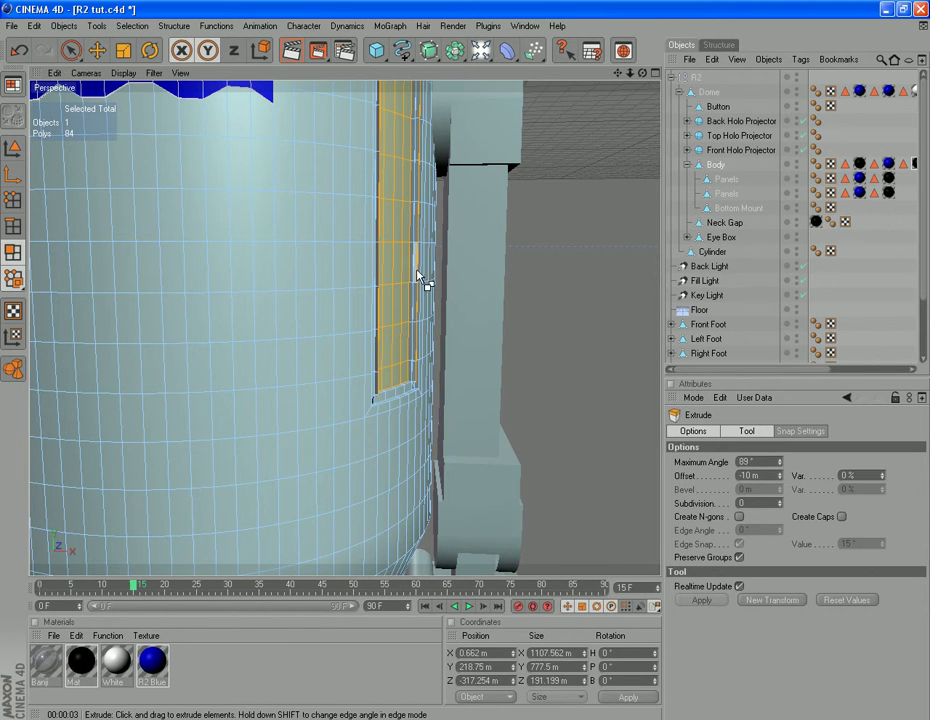
drag(618, 73, 536, 284)
scroll(491, 326, up, 3)
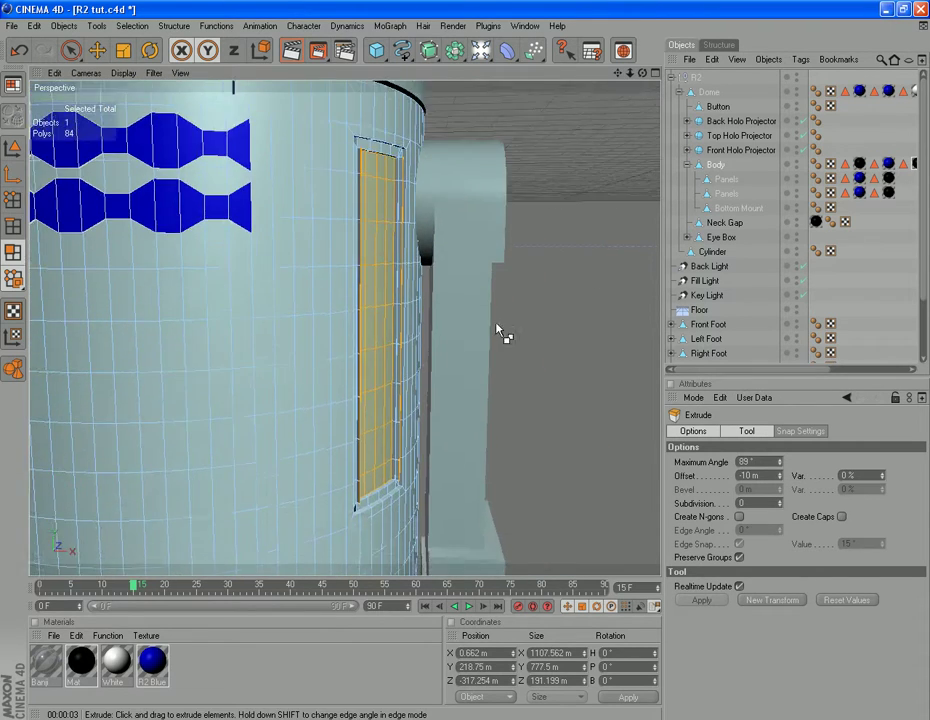
key(ctrl+shift+z)
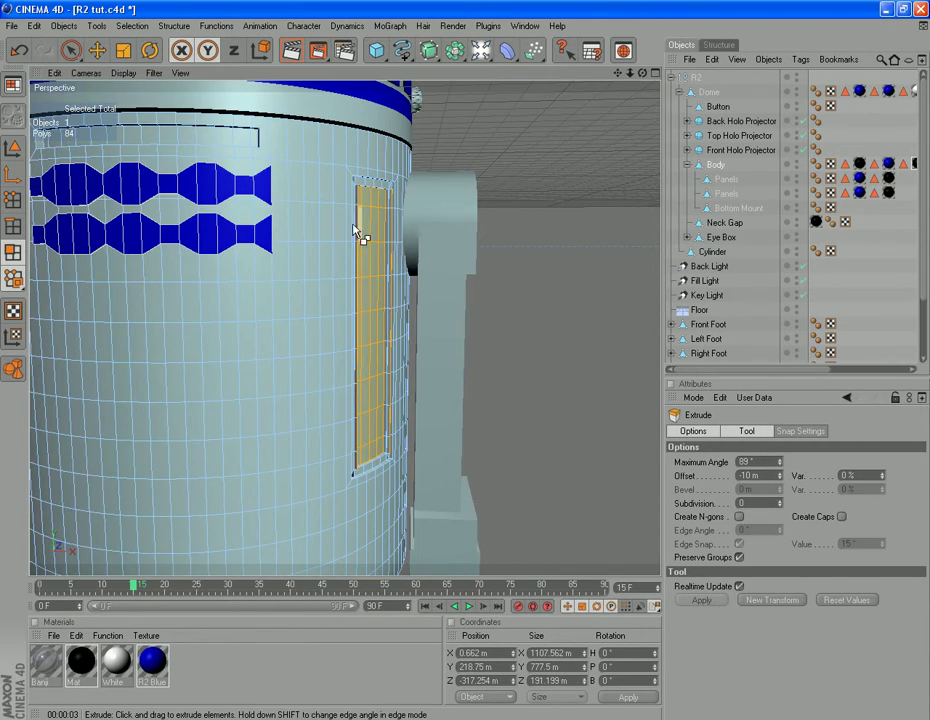
key(ctrl+shift+z)
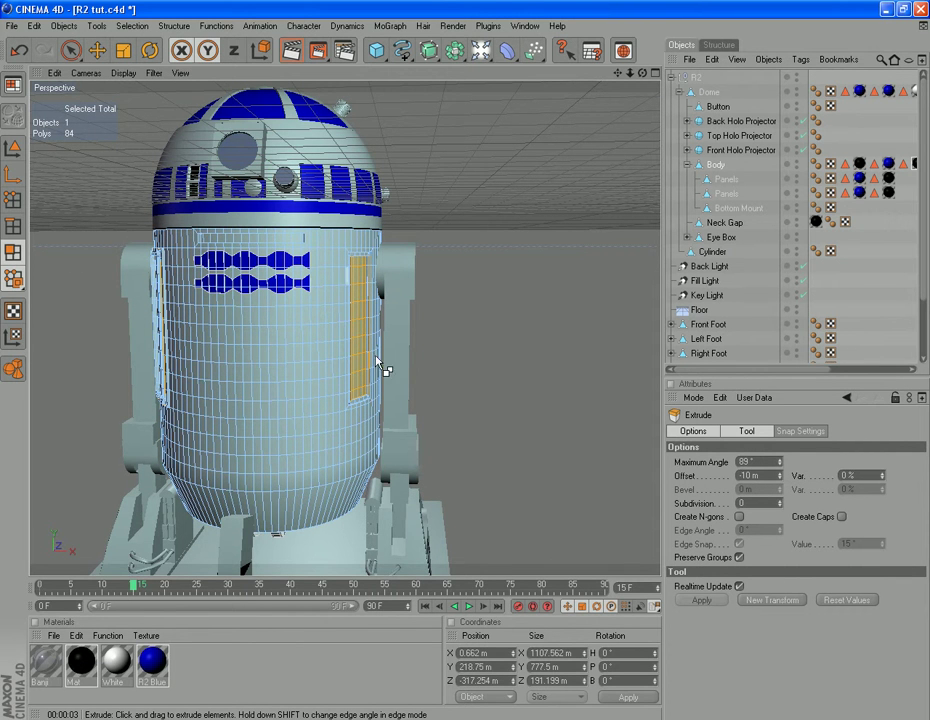
scroll(318, 305, down, 1)
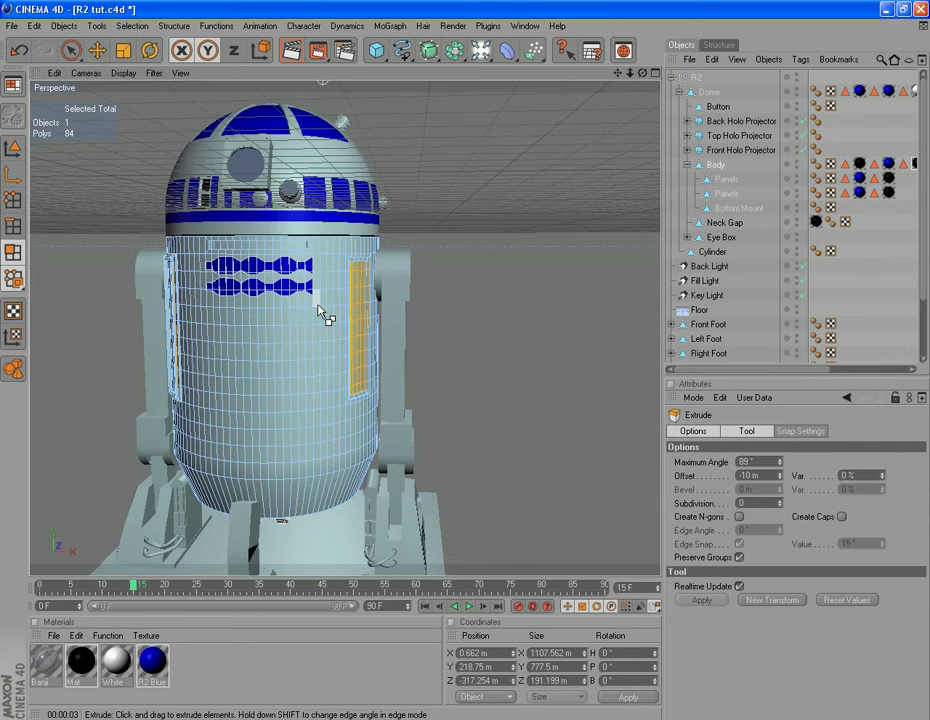
scroll(322, 312, up, 8)
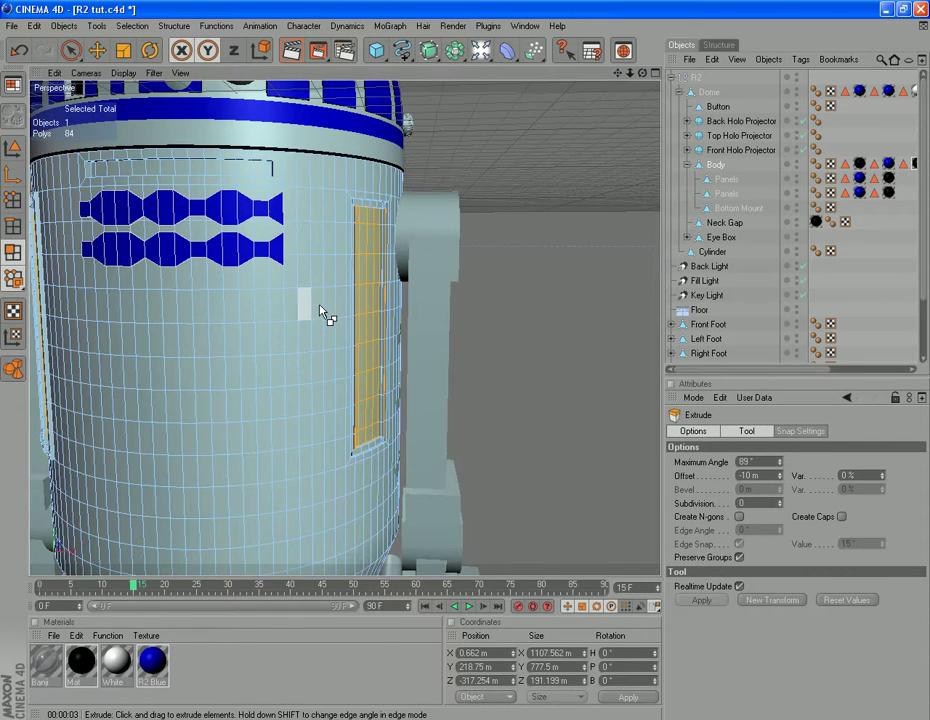
Examine the panel on the opposite side of the body, and bring up the reference photo full front.jpg in Windows Picture and Fax Viewer.
drag(643, 74, 372, 40)
scroll(359, 302, down, 6)
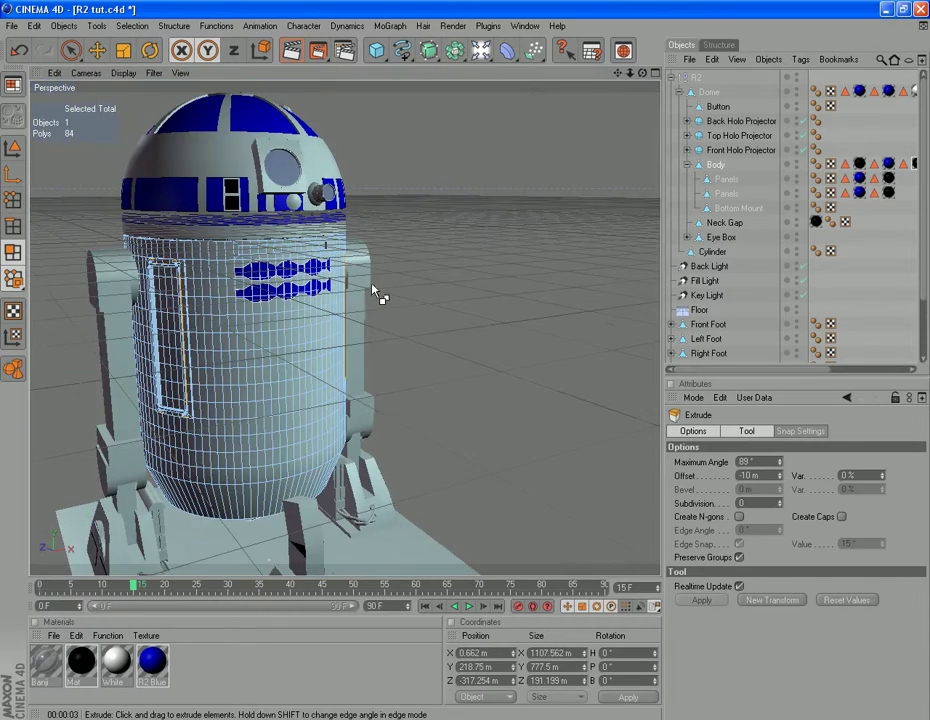
drag(618, 74, 692, 56)
scroll(474, 349, up, 6)
scroll(470, 344, down, 4)
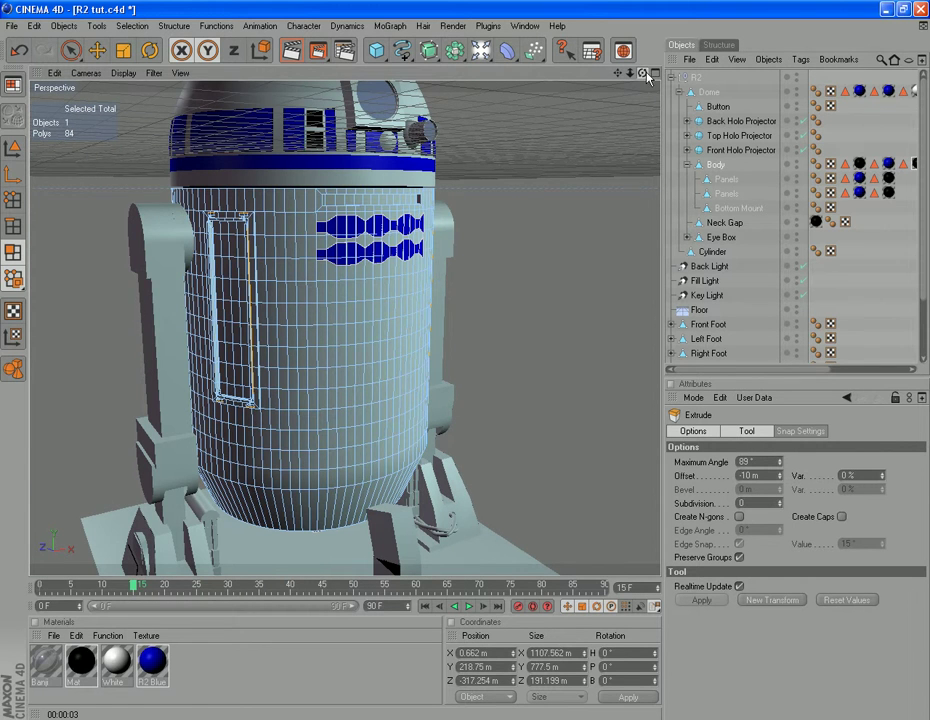
drag(642, 73, 614, 208)
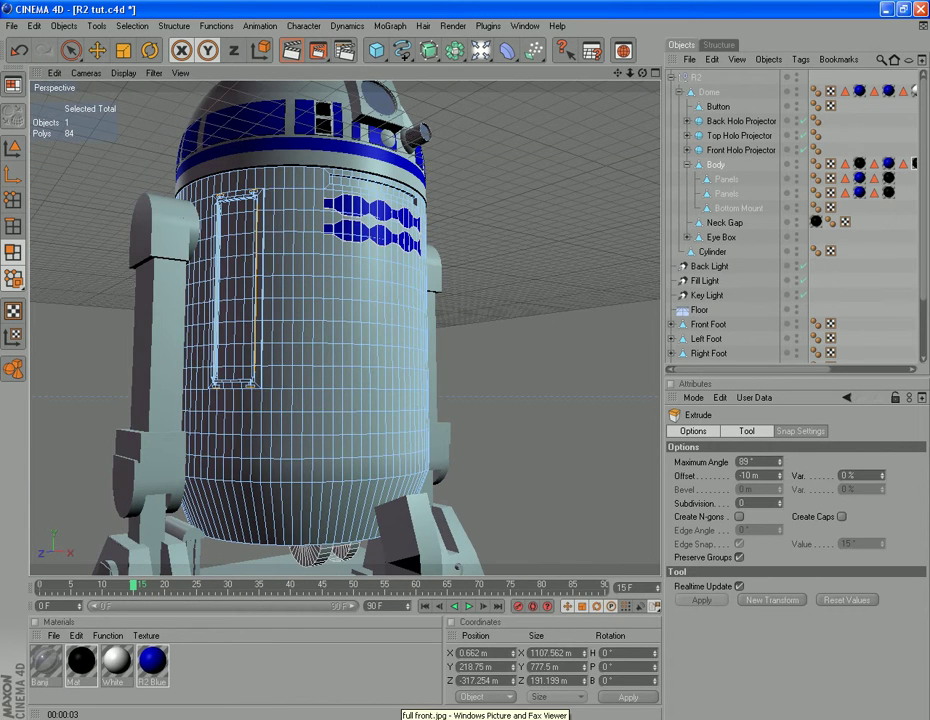
click(522, 718)
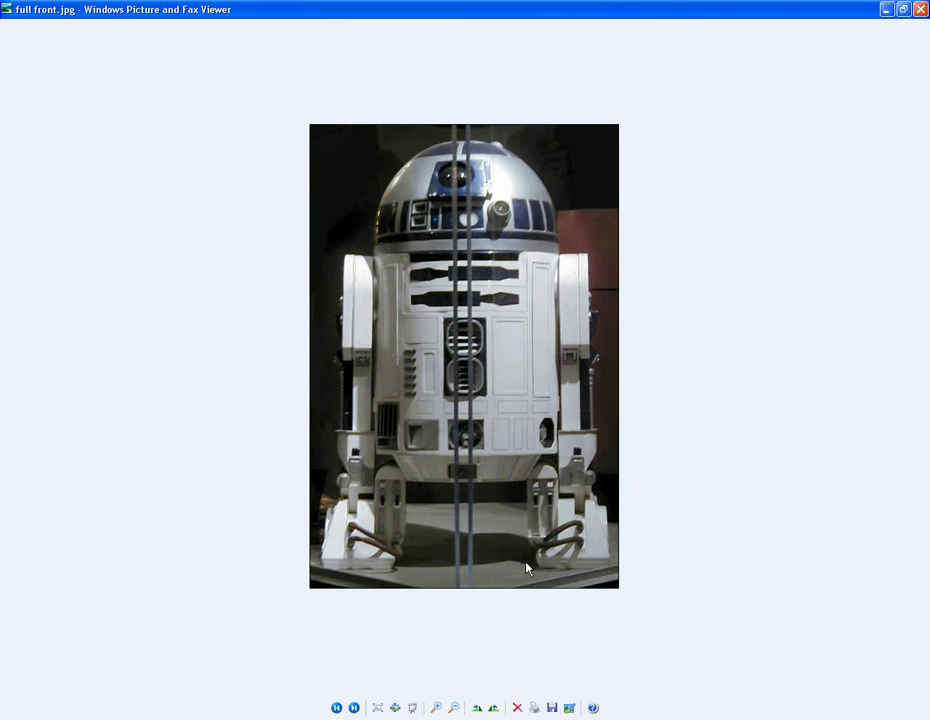